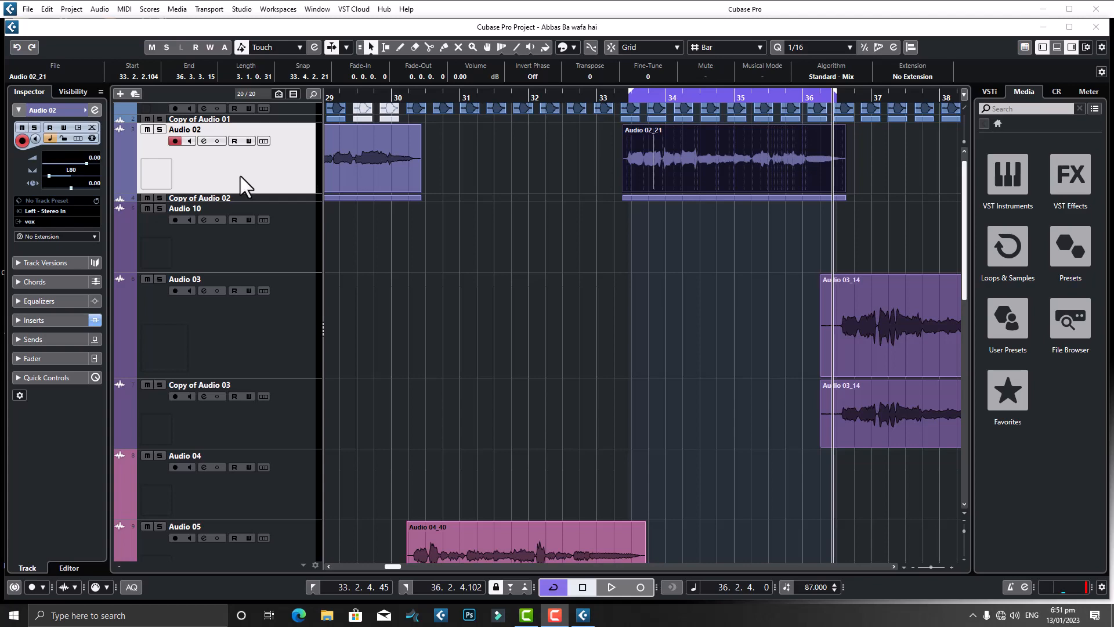
Open the channel settings of the vox group track and load Steinberg's Gate into the first insert slot
{"action": "scroll", "coordinate": [241, 177], "scroll_direction": "down", "scroll_amount": 10}
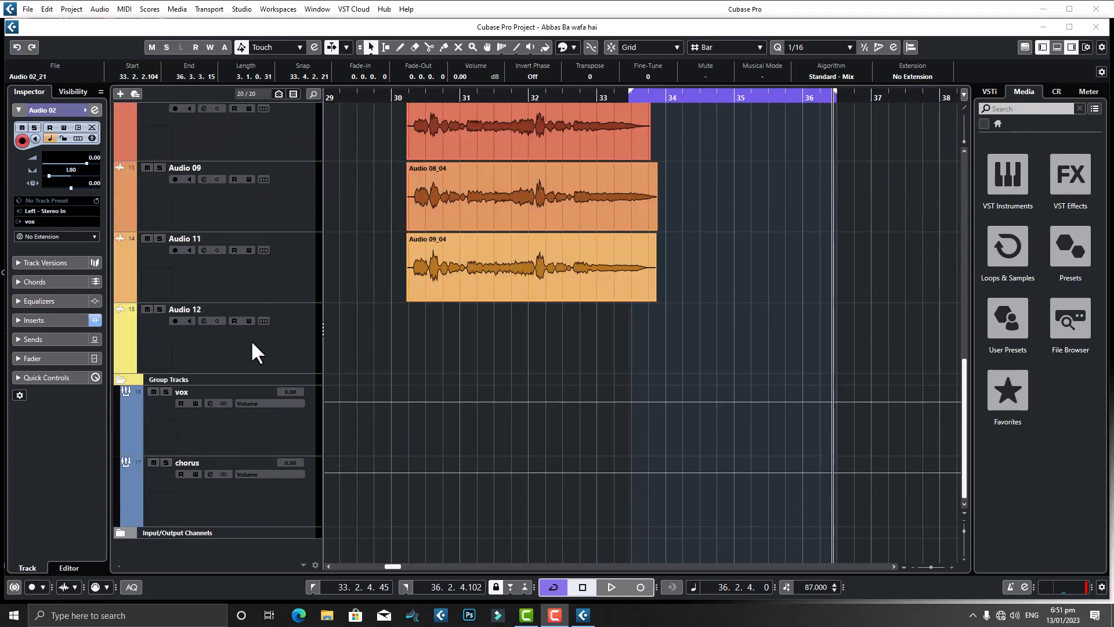
{"action": "left_click", "coordinate": [221, 419]}
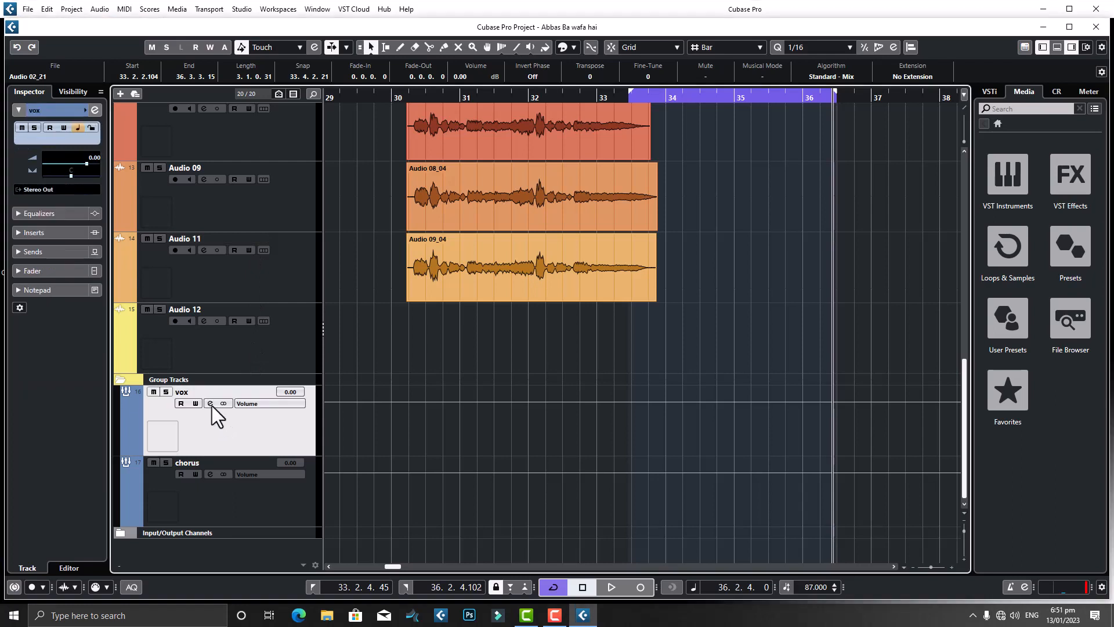
{"action": "left_click", "coordinate": [210, 403]}
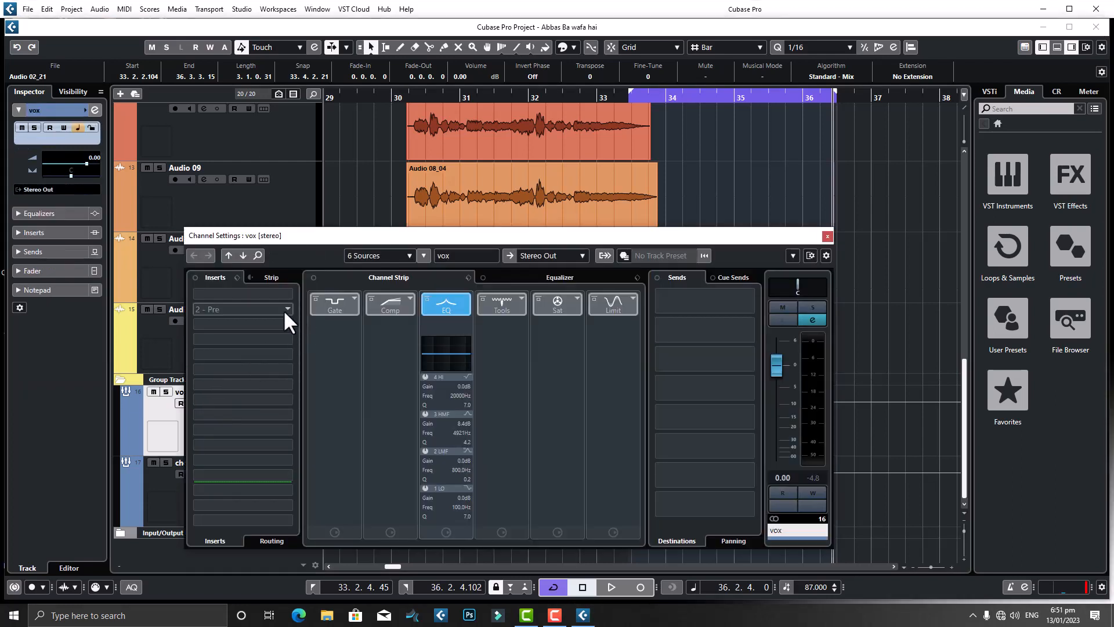
{"action": "left_click", "coordinate": [284, 292]}
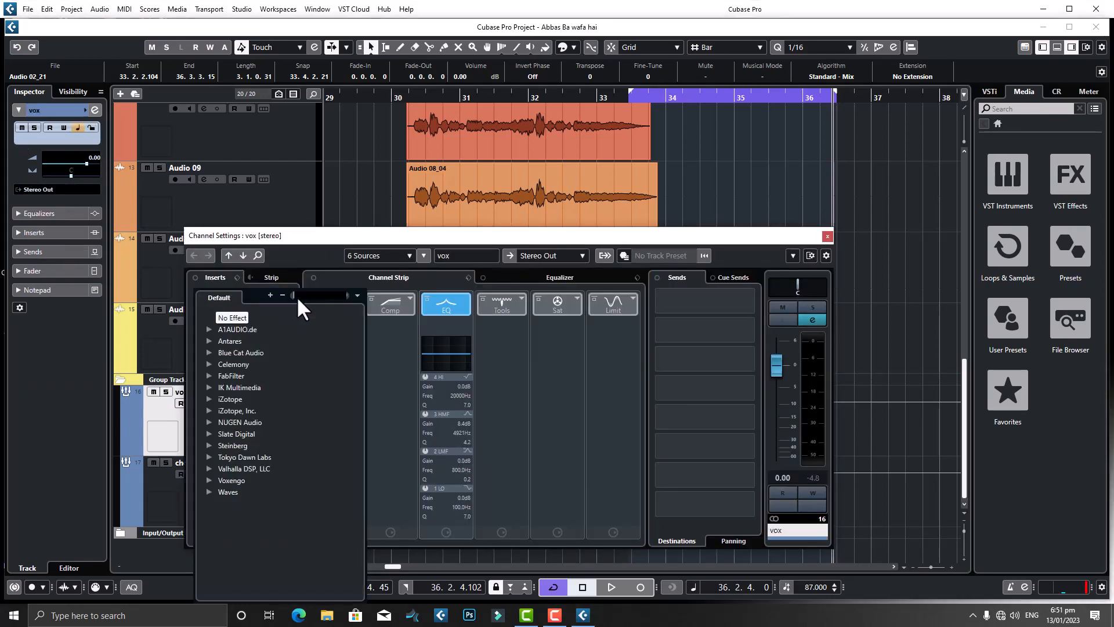
{"action": "type", "text": "gate"}
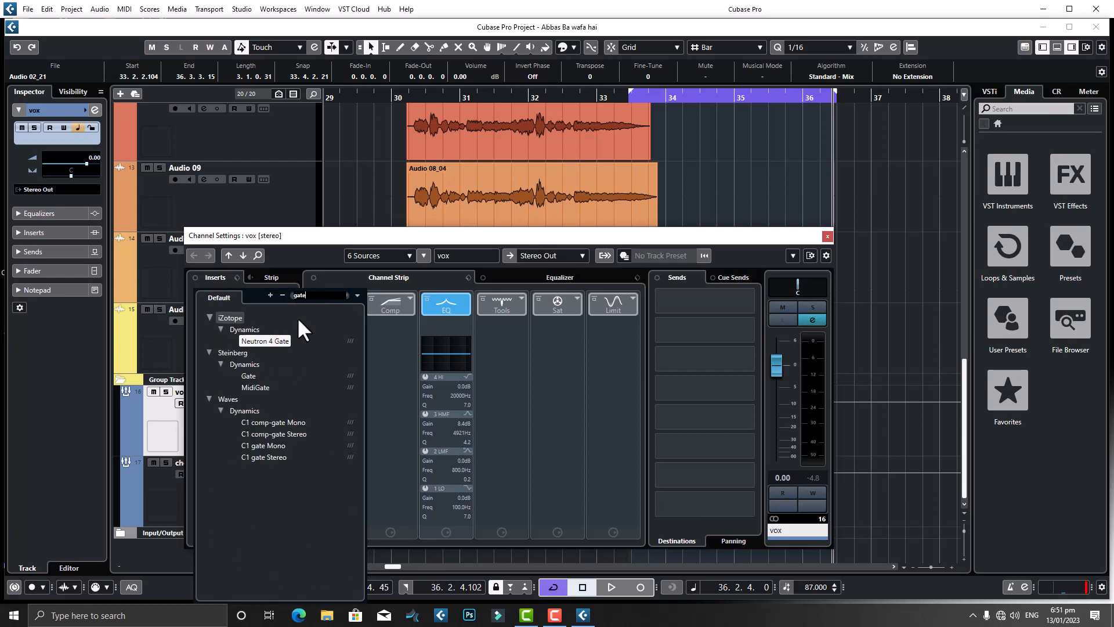
{"action": "left_click", "coordinate": [277, 374]}
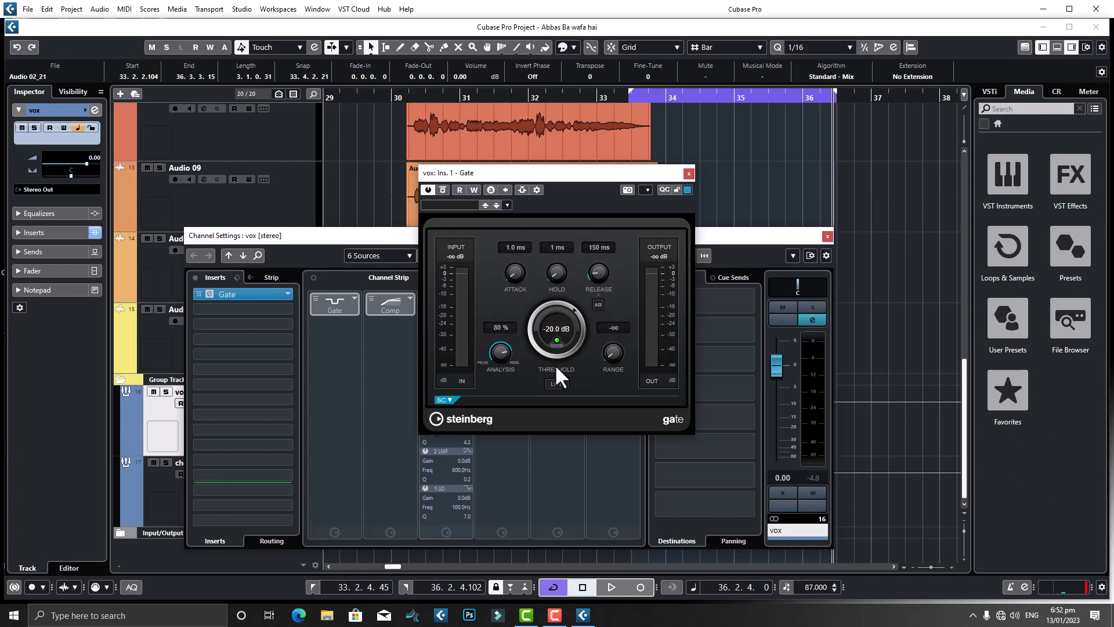
Set the Gate's threshold to -55.0 dB while auditioning the looped vocal, then close the plug-in window
{"action": "key", "text": "space"}
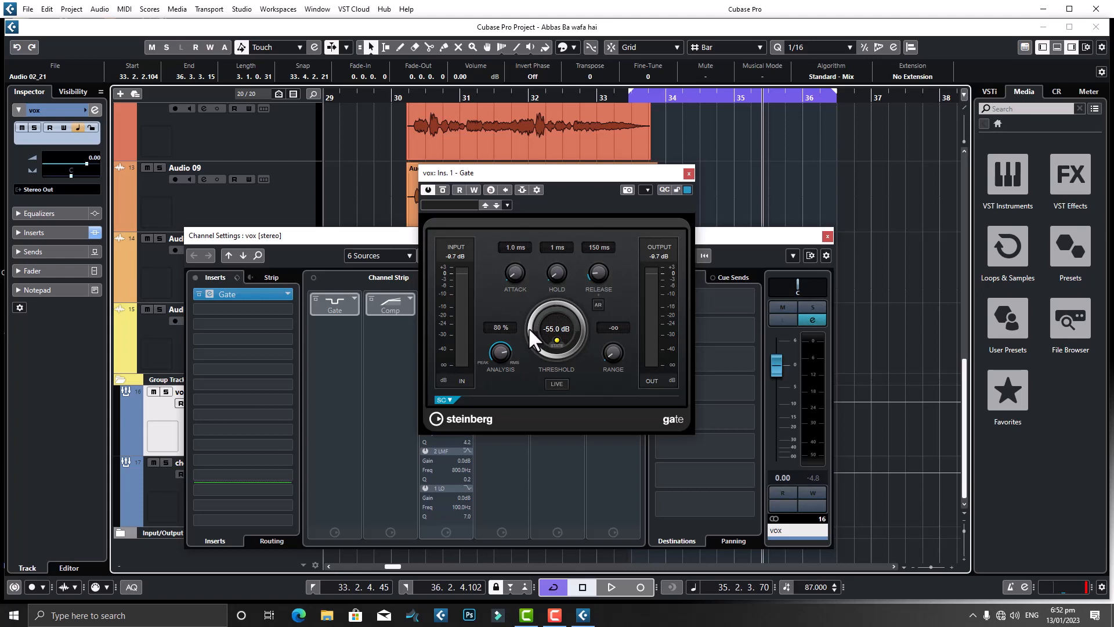
{"action": "key", "text": "space"}
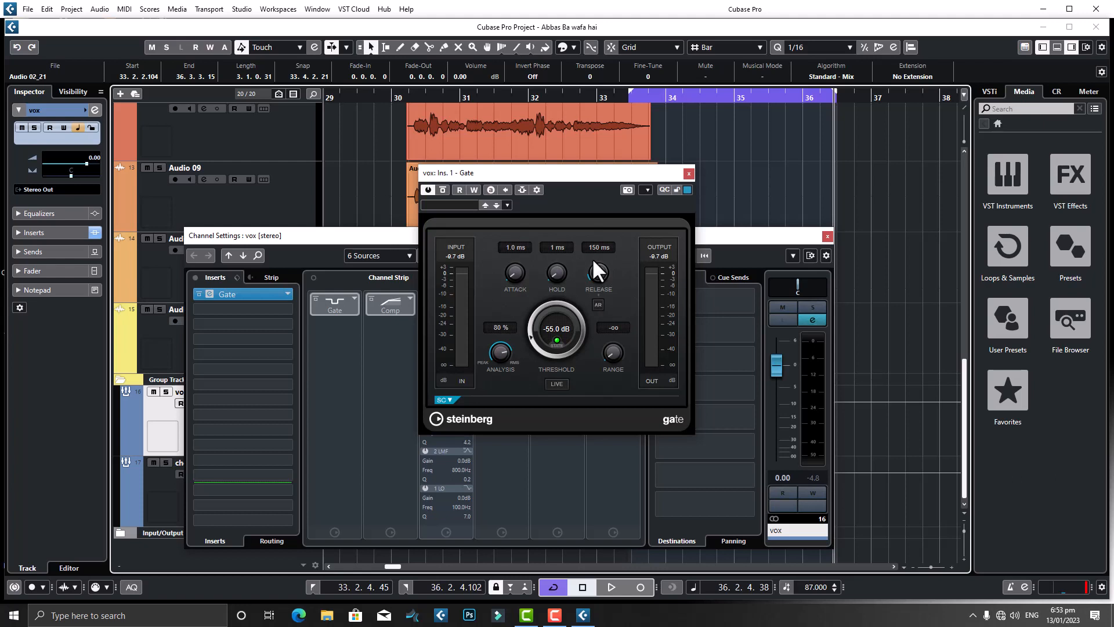
{"action": "left_click", "coordinate": [689, 173]}
Search the plug-ins for "comp" and load Waves RCompressor Mono into the second insert slot of the vox channel
{"action": "left_click", "coordinate": [253, 307]}
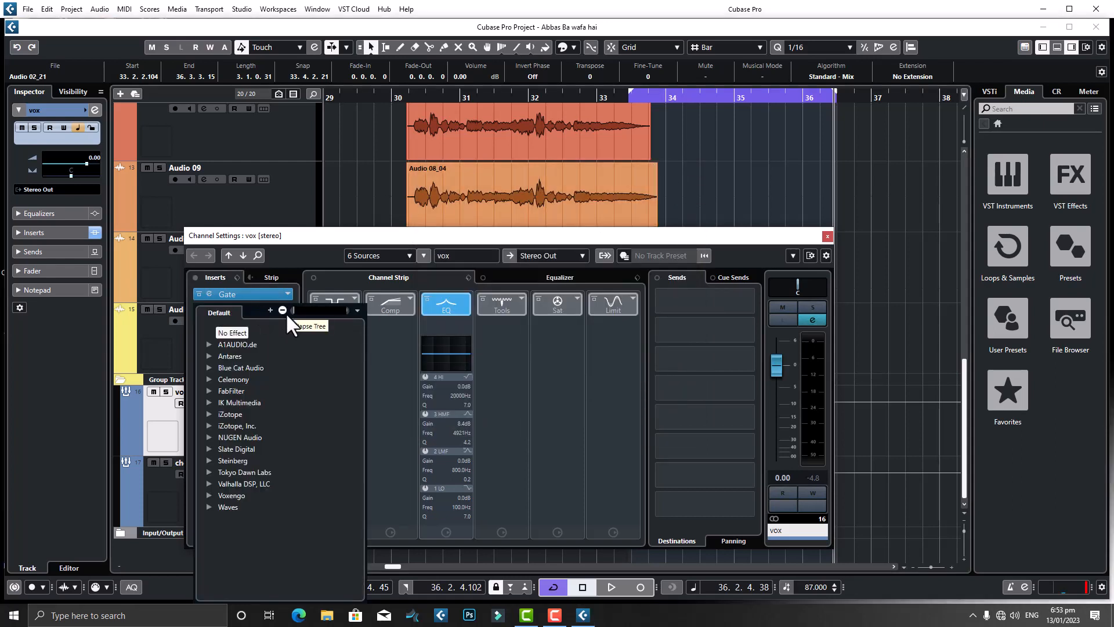
{"action": "type", "text": "comp"}
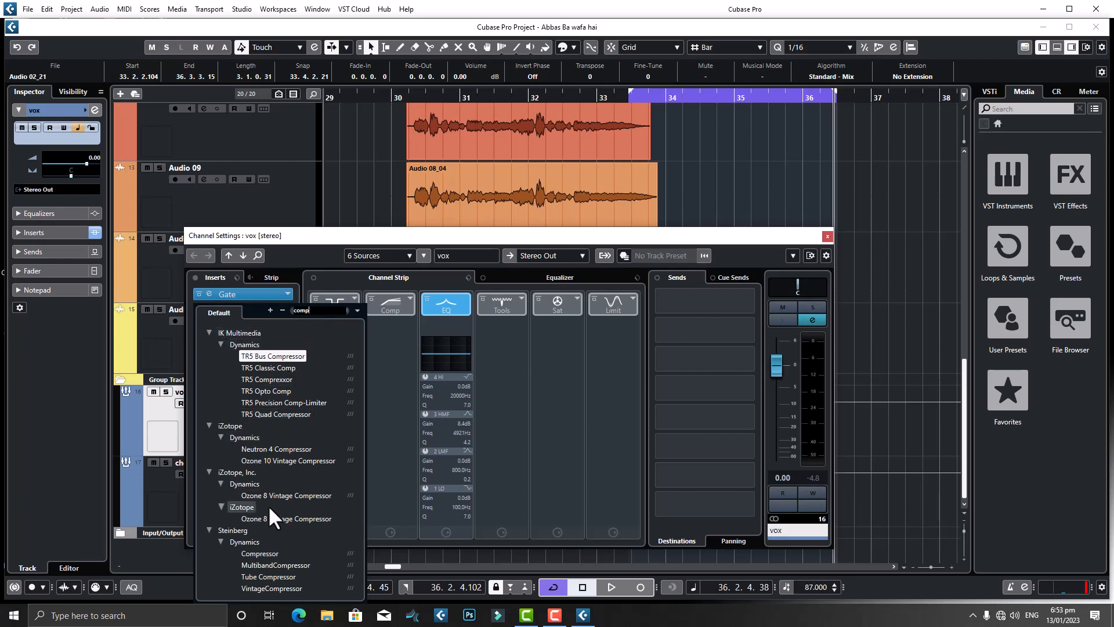
{"action": "scroll", "coordinate": [268, 505], "scroll_direction": "down", "scroll_amount": 6}
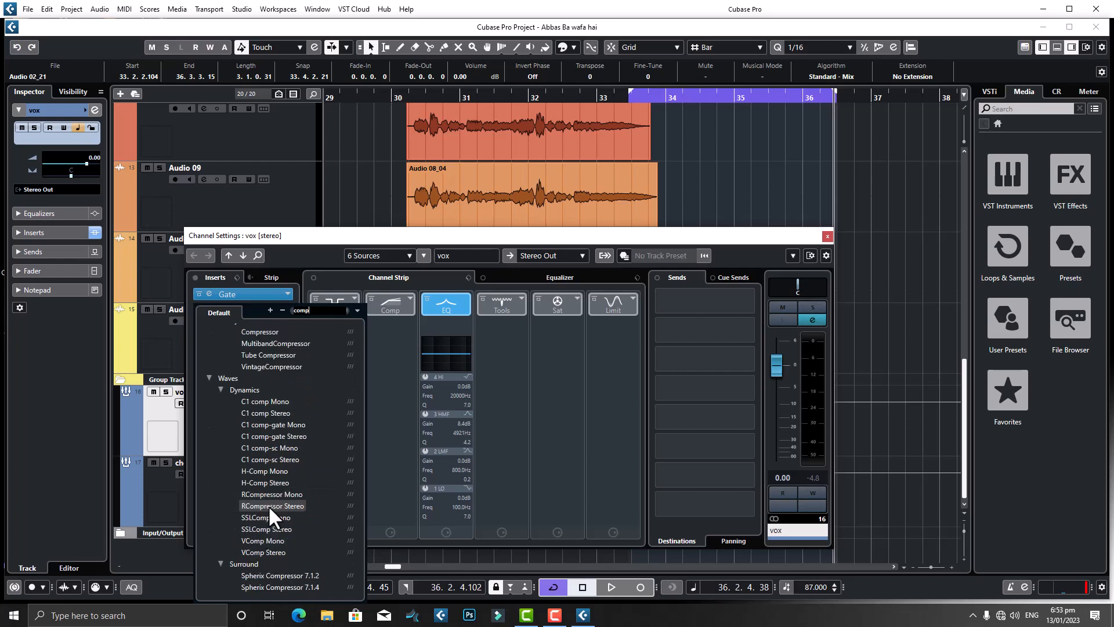
{"action": "scroll", "coordinate": [270, 506], "scroll_direction": "up", "scroll_amount": 3}
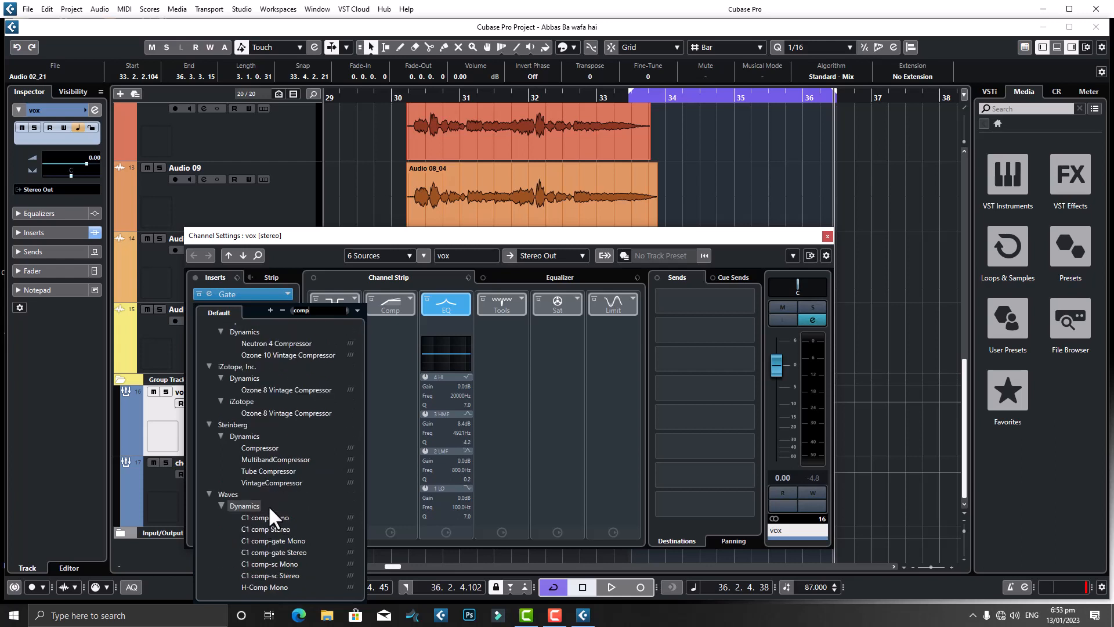
{"action": "scroll", "coordinate": [269, 506], "scroll_direction": "down", "scroll_amount": 3}
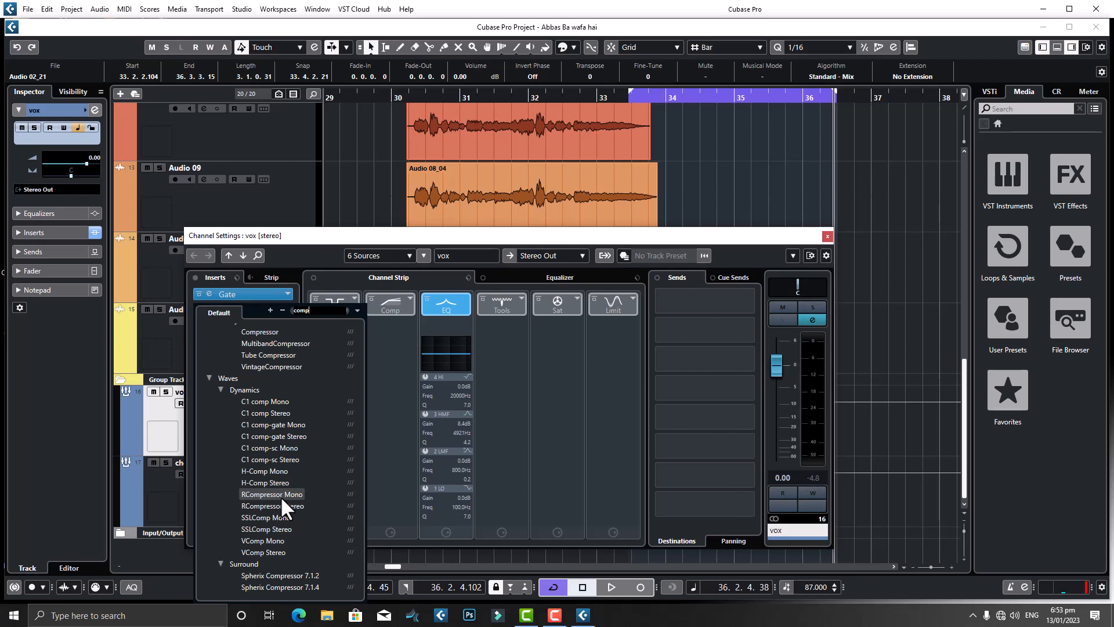
{"action": "left_click", "coordinate": [282, 495]}
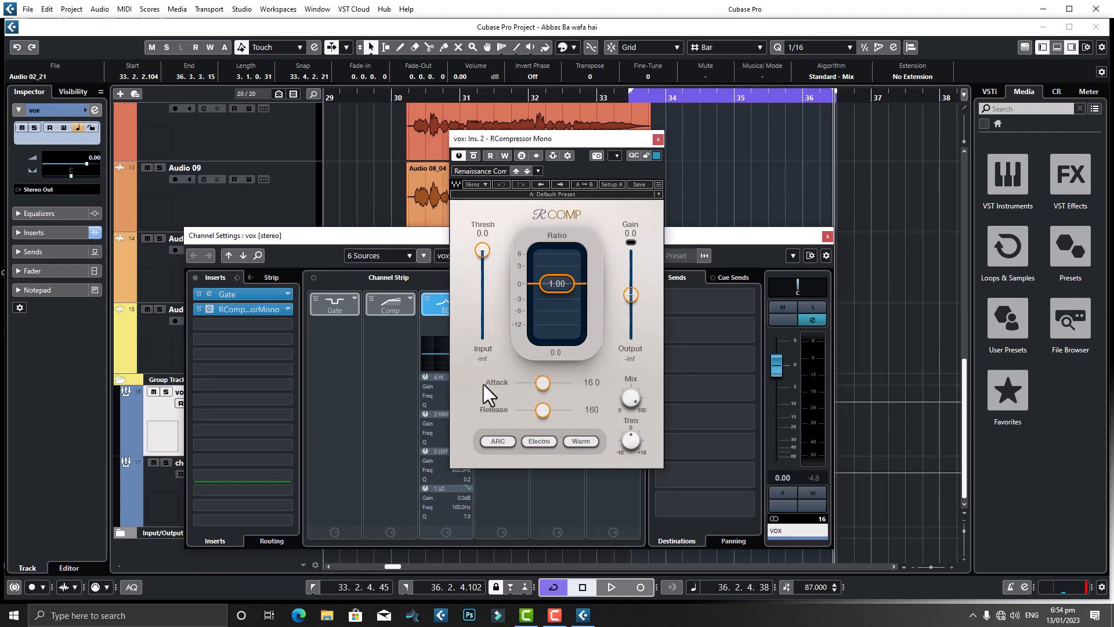
Set the RCompressor threshold to -8.0 while auditioning the vocal, and close the plug-in window
{"action": "key", "text": "space"}
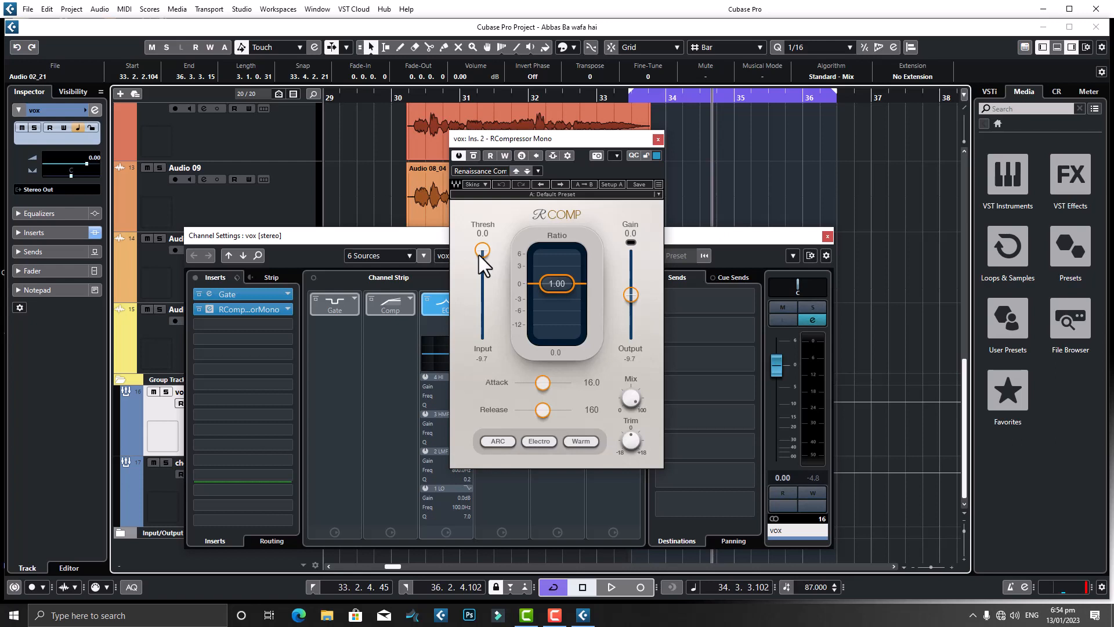
{"action": "left_click_drag", "start_coordinate": [480, 255], "coordinate": [482, 261]}
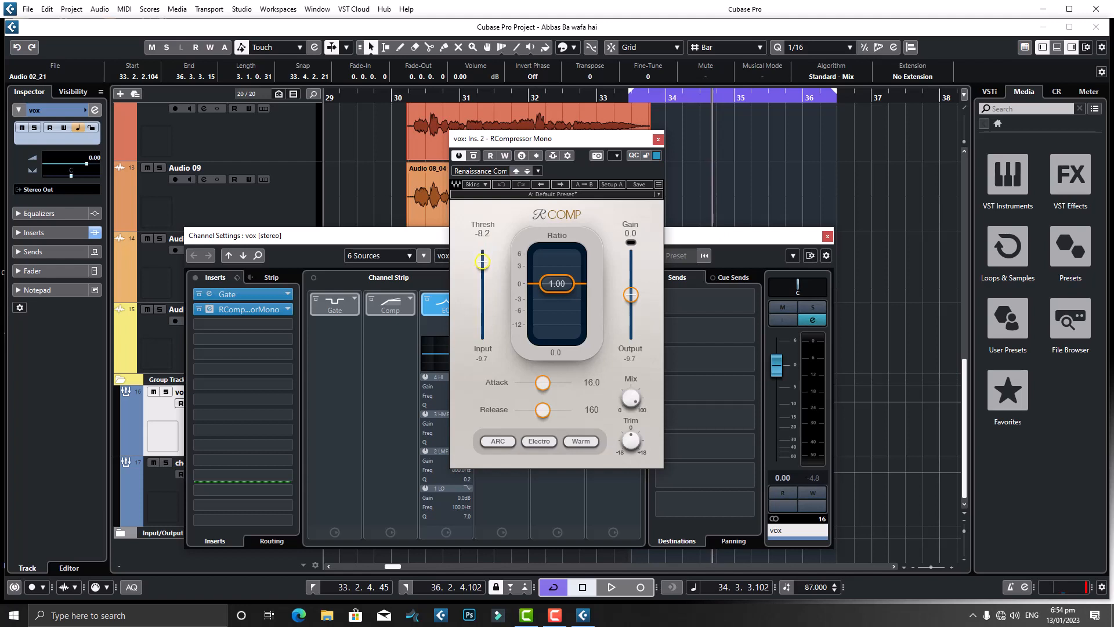
{"action": "key", "text": "space"}
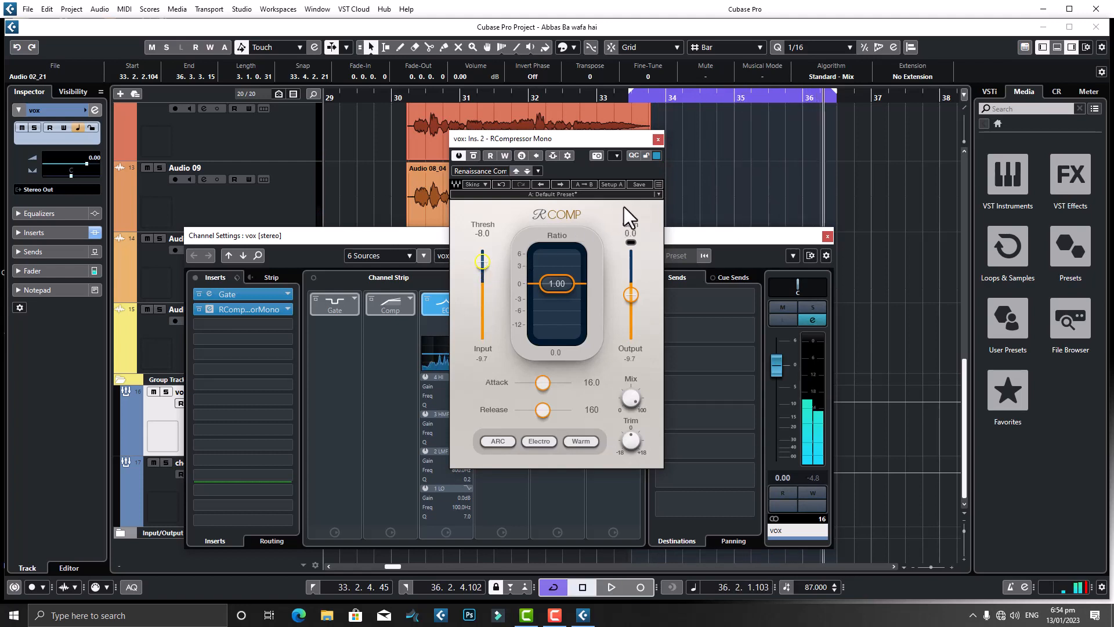
{"action": "left_click", "coordinate": [658, 140]}
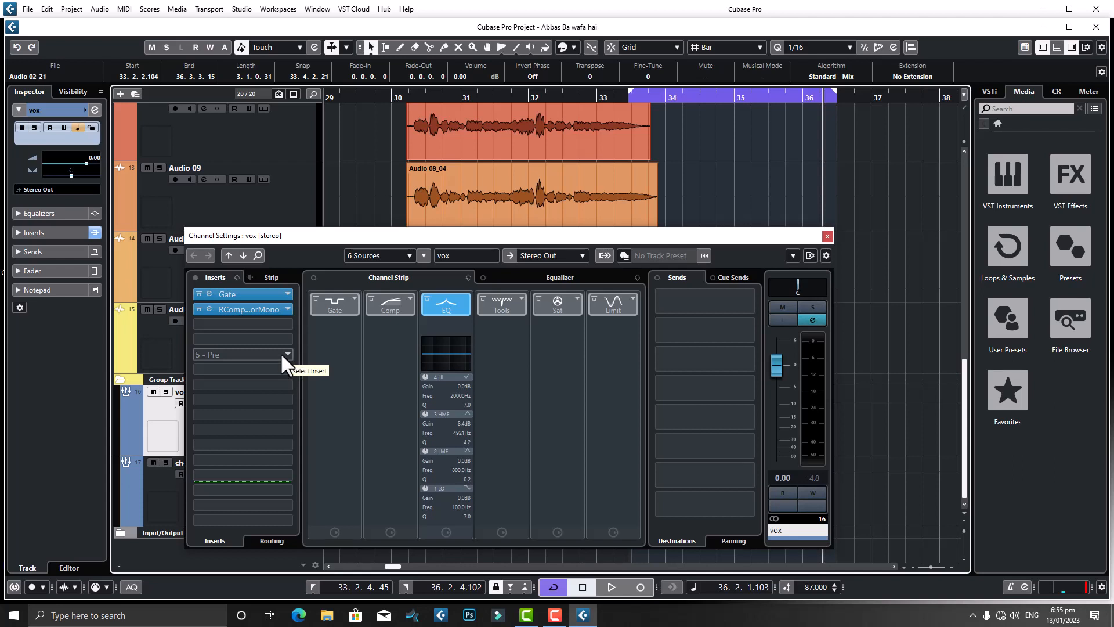
Search the plug-ins for "dee" and load Waves RDeEsser Mono into the third insert slot
{"action": "left_click", "coordinate": [273, 325]}
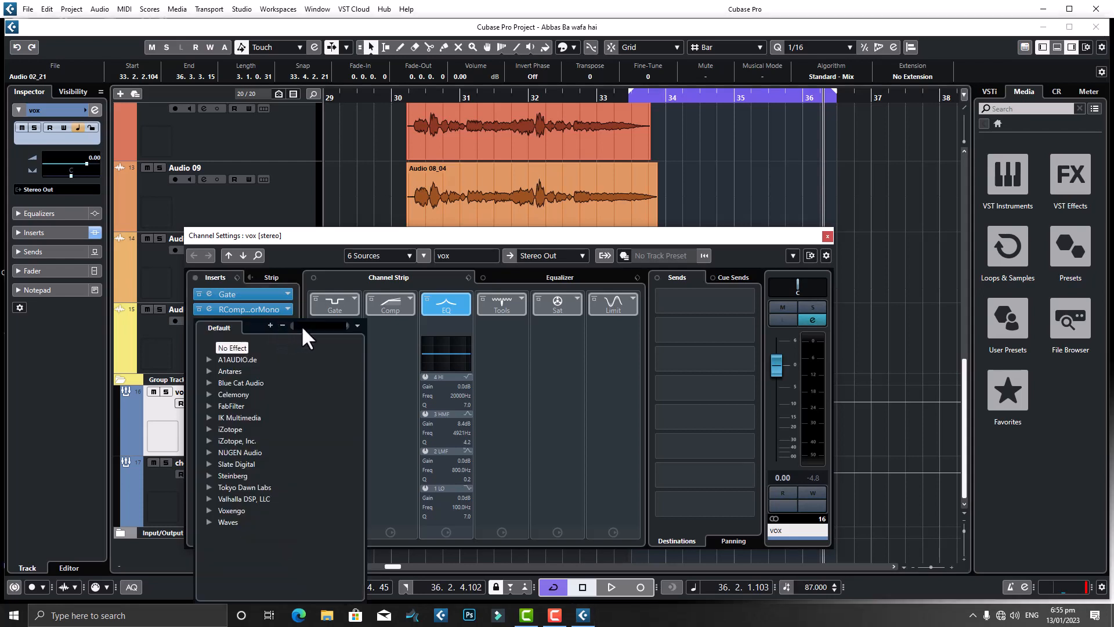
{"action": "type", "text": "dee"}
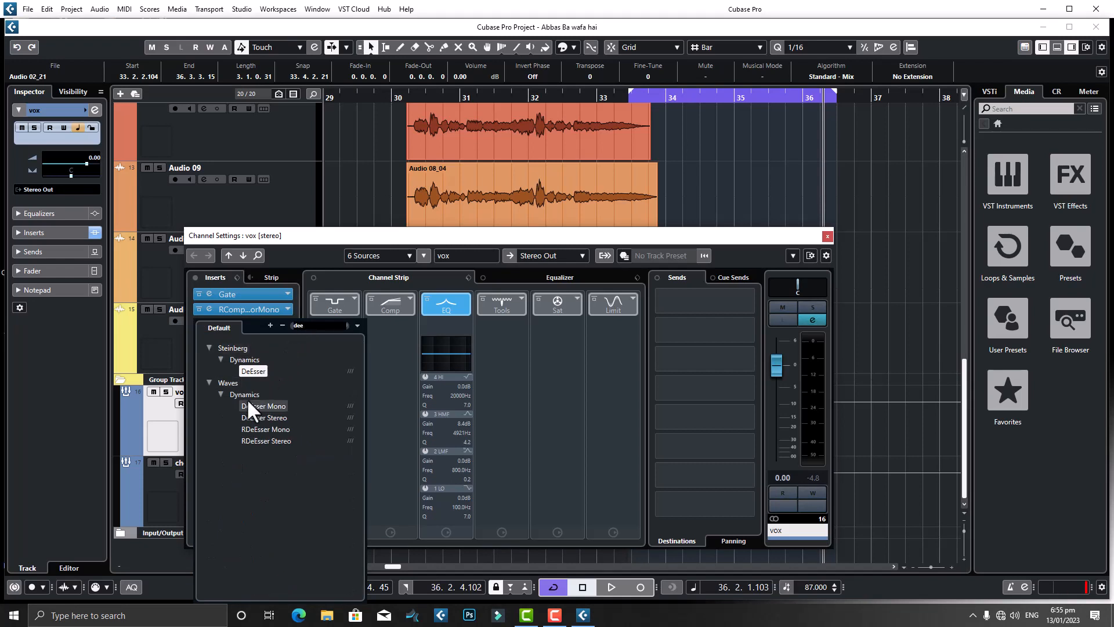
{"action": "left_click", "coordinate": [272, 430]}
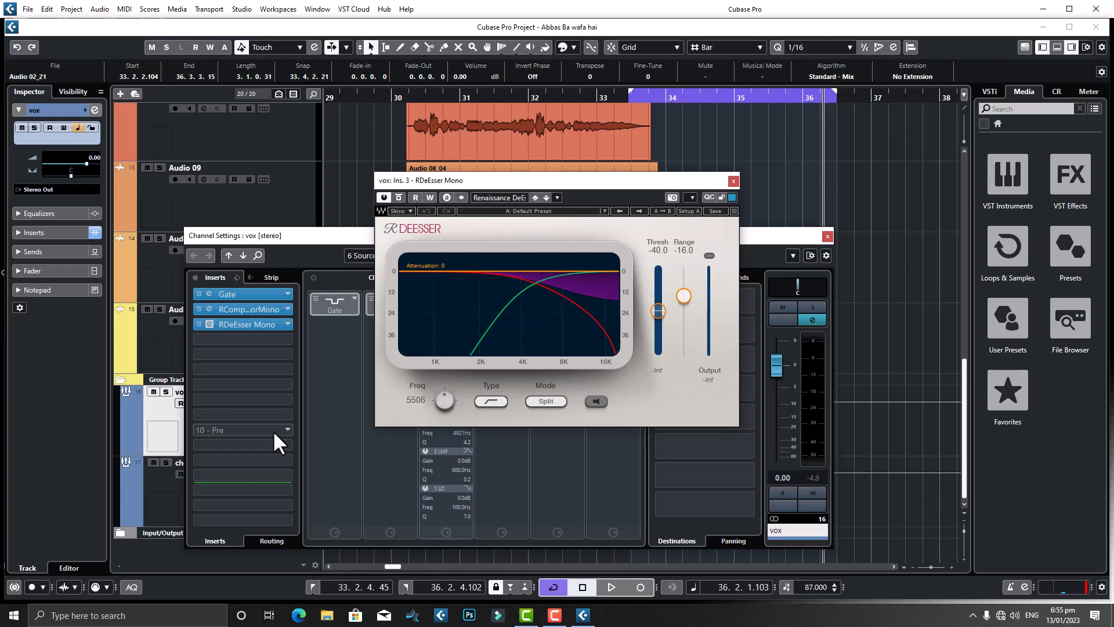
Set the RDeEsser frequency to 4800 and switch its filter type to band-pass
{"action": "double_click", "coordinate": [446, 400]}
{"action": "type", "text": "4800"}
{"action": "key", "text": "Return"}
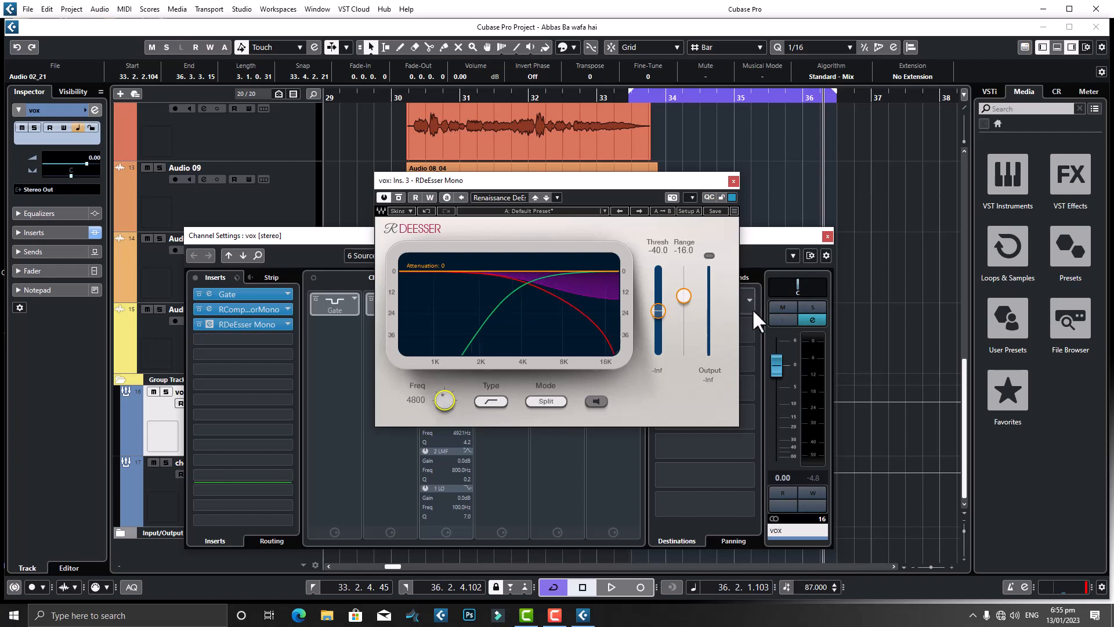
{"action": "left_click", "coordinate": [493, 403]}
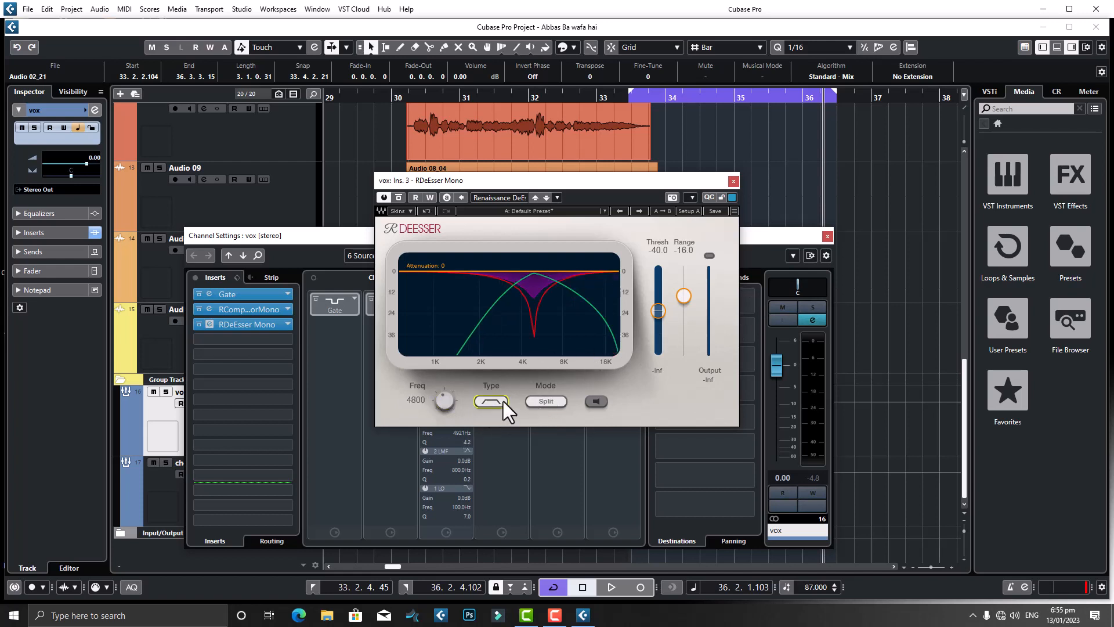
Set the RDeEsser threshold to -27.9 and range to -44.4, and audition the looped vocal
{"action": "left_click_drag", "start_coordinate": [659, 310], "coordinate": [684, 349]}
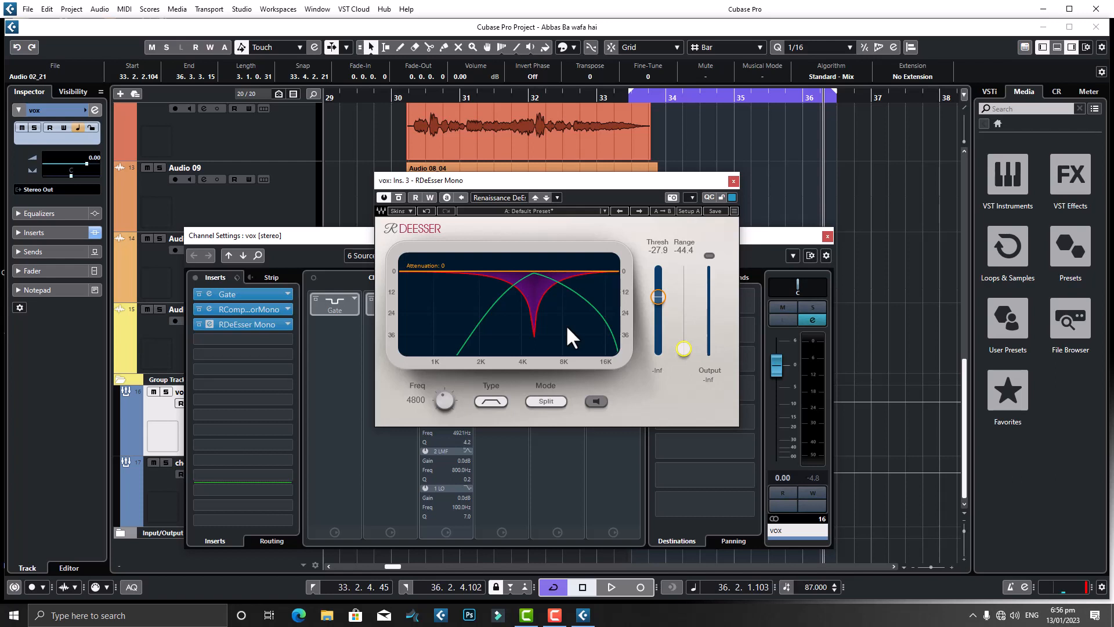
{"action": "key", "text": "KP_Subtract"}
{"action": "key", "text": "space"}
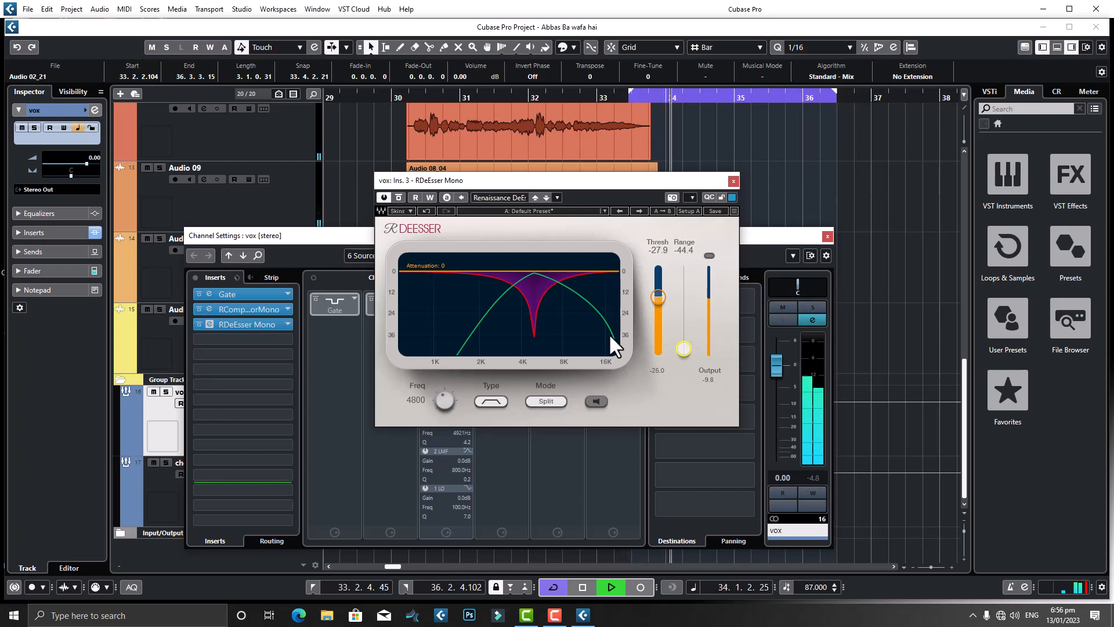
{"action": "key", "text": "space"}
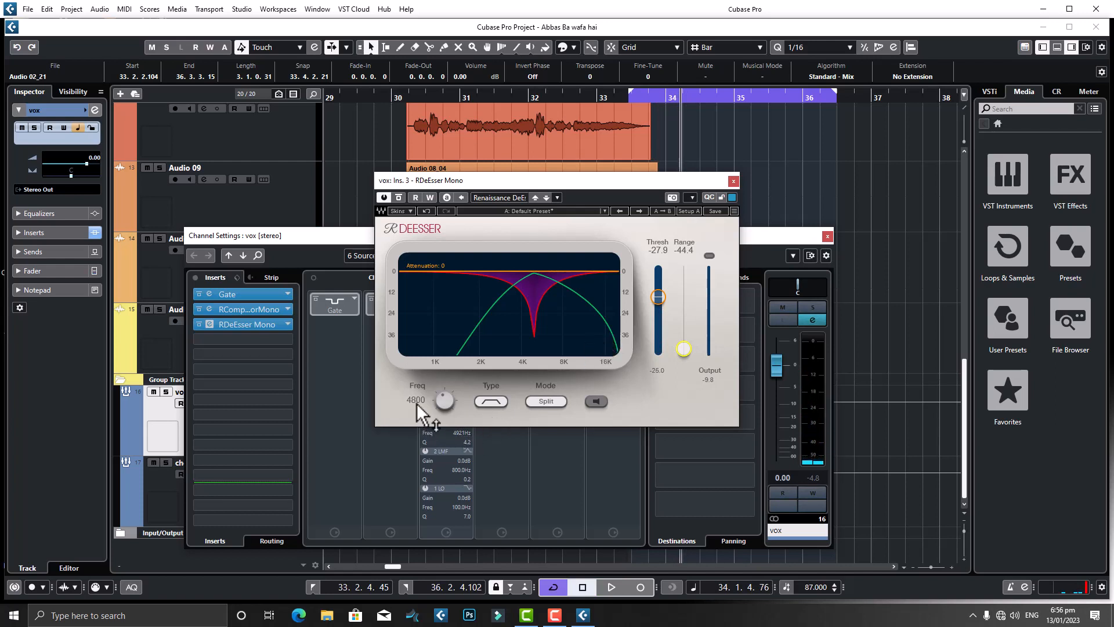
Compare the RDeEsser's two filter types, keep band-pass, and lower the range slightly before closing the plug-in window
{"action": "left_click", "coordinate": [498, 402]}
{"action": "left_click", "coordinate": [490, 402]}
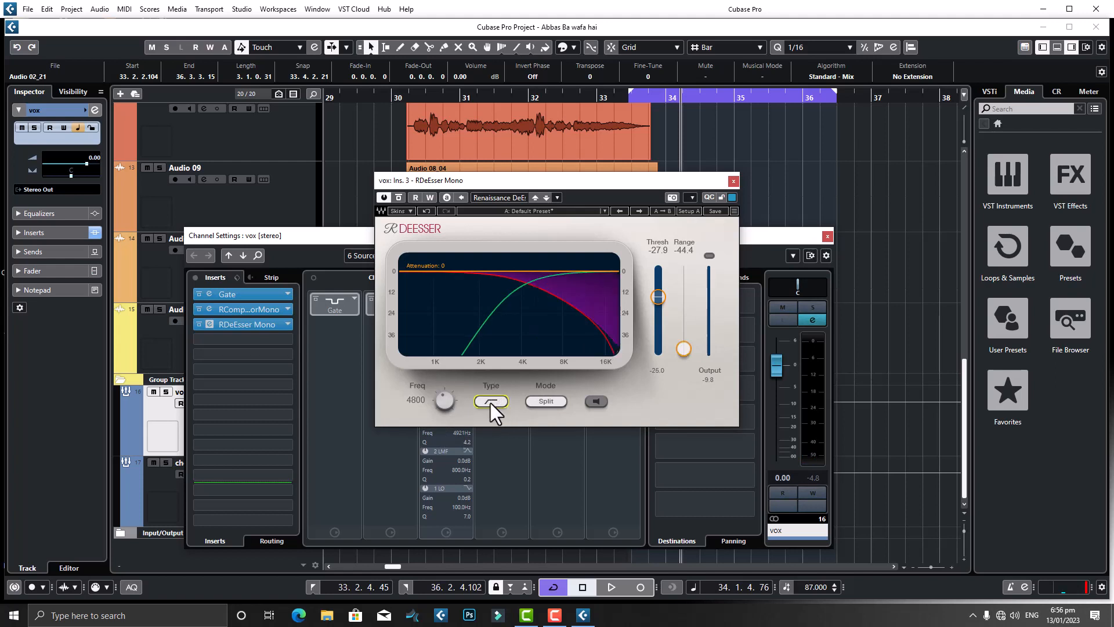
{"action": "left_click", "coordinate": [490, 401]}
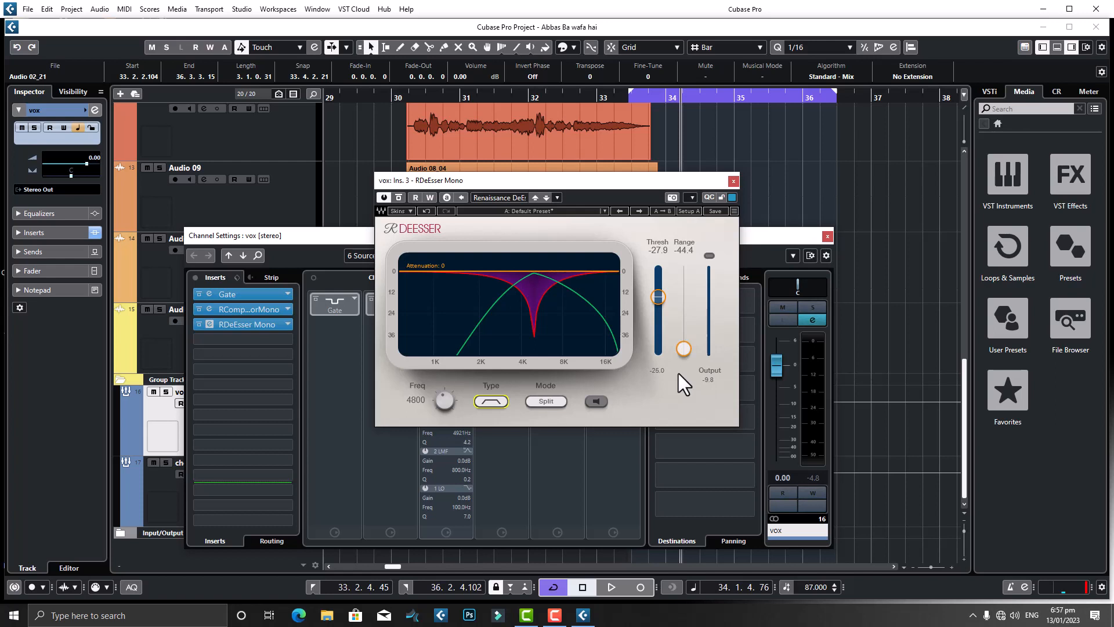
{"action": "left_click_drag", "start_coordinate": [685, 350], "coordinate": [684, 354]}
{"action": "left_click", "coordinate": [734, 181]}
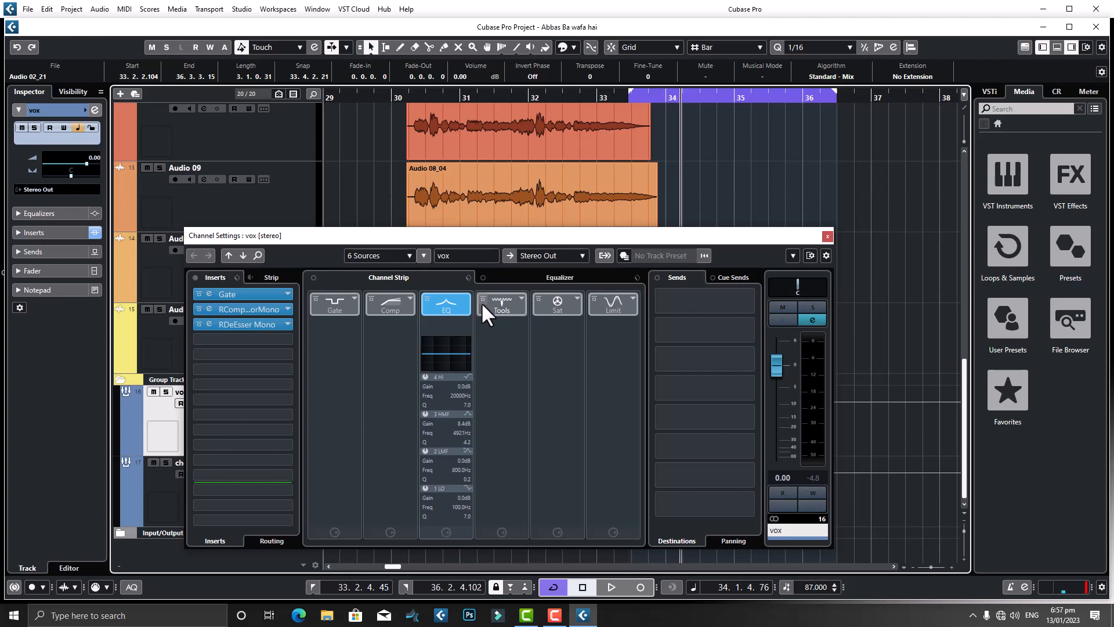
Search the plug-ins for "pro q" and load FabFilter Pro-Q 3 into the fourth insert slot of the vox channel
{"action": "left_click", "coordinate": [252, 340]}
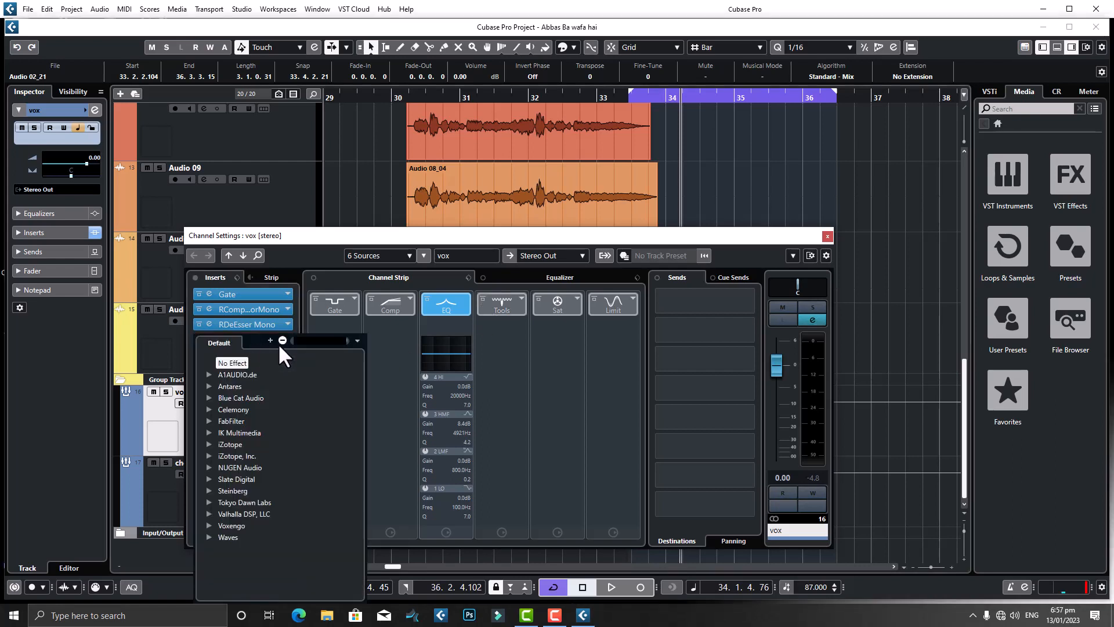
{"action": "type", "text": "eq"}
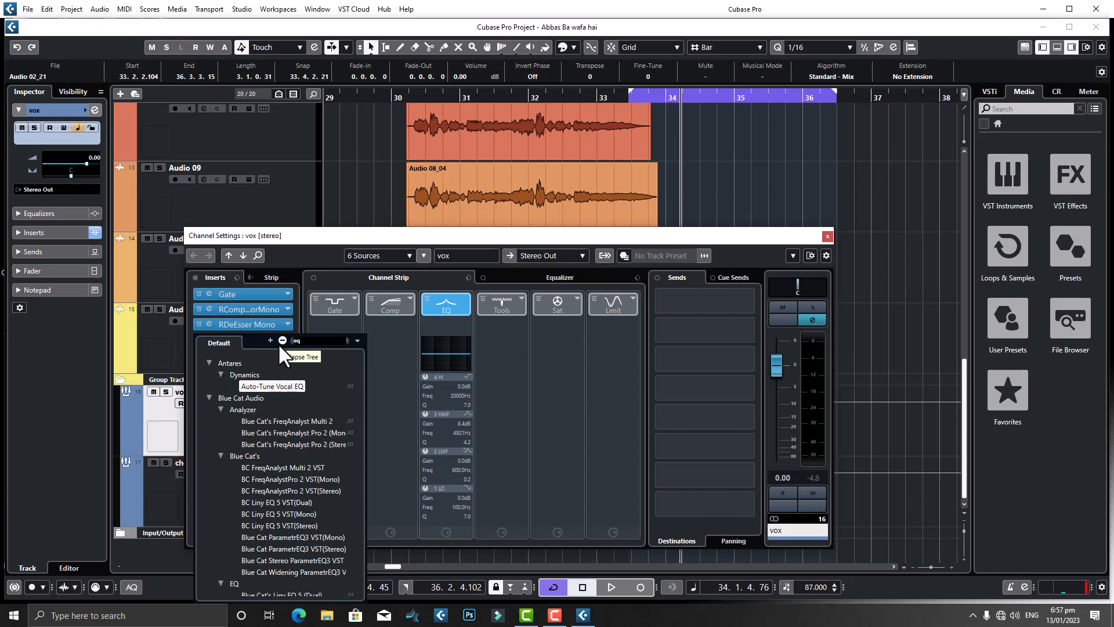
{"action": "key", "text": "BackSpace"}
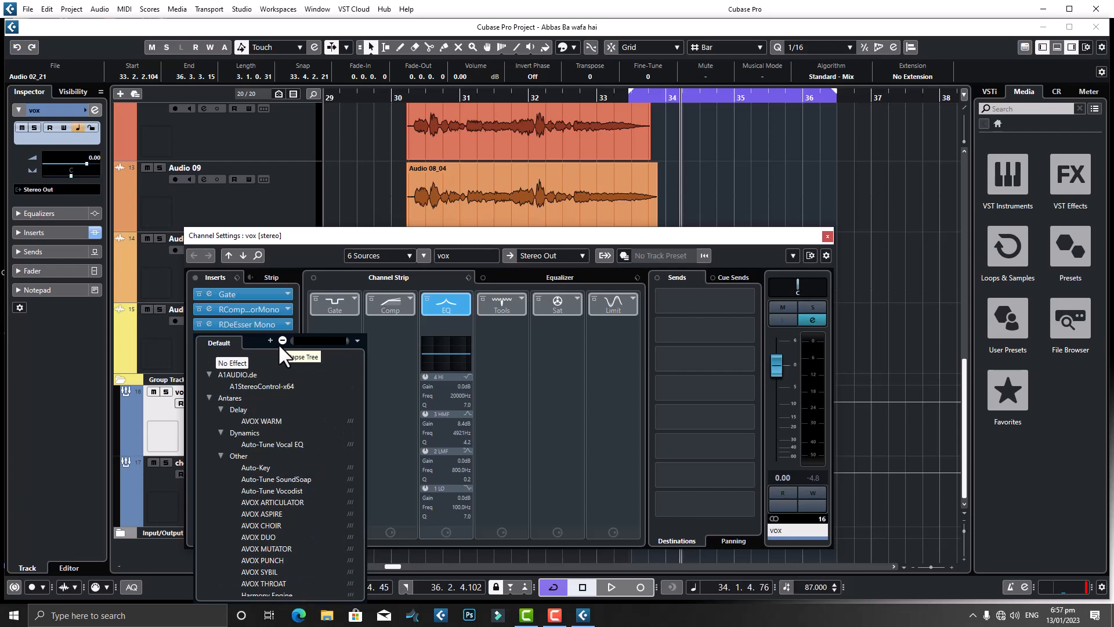
{"action": "type", "text": "pro"}
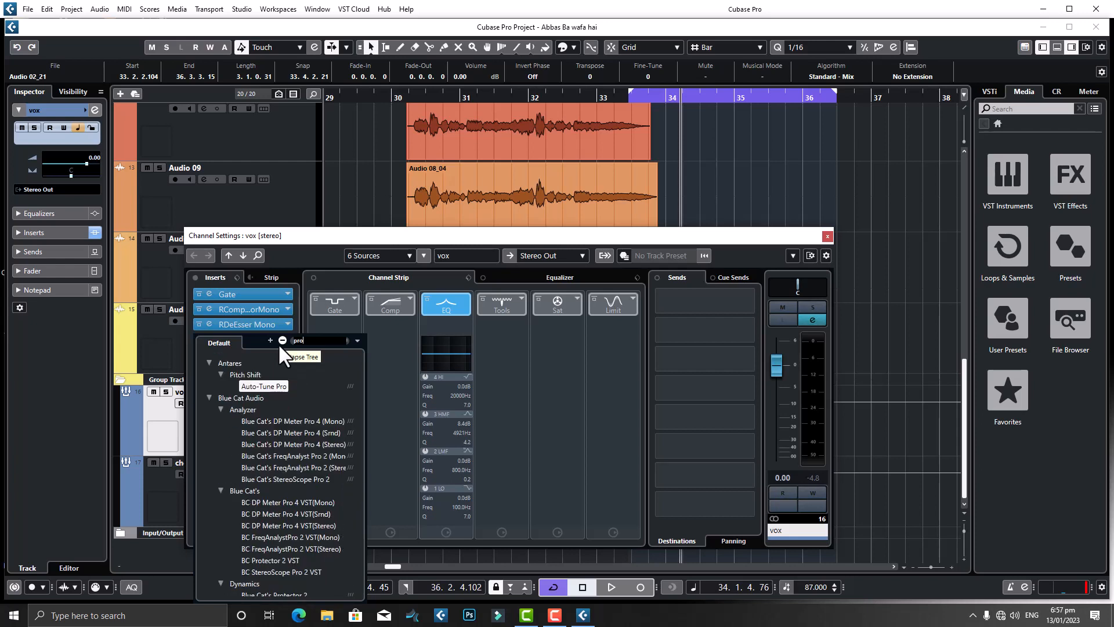
{"action": "type", "text": " q"}
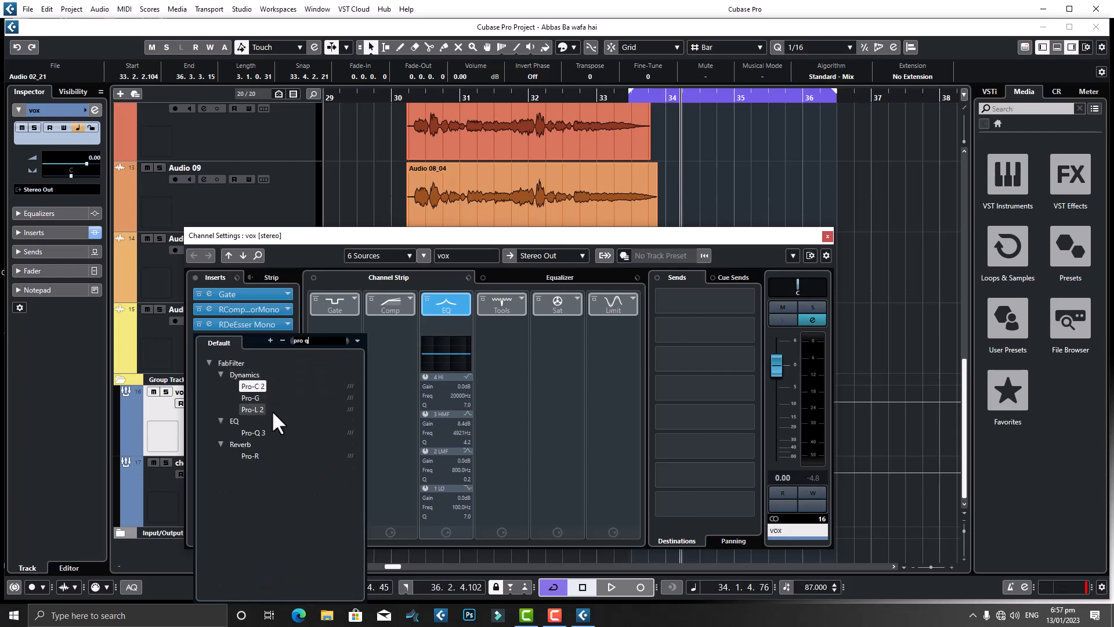
{"action": "left_click", "coordinate": [265, 431]}
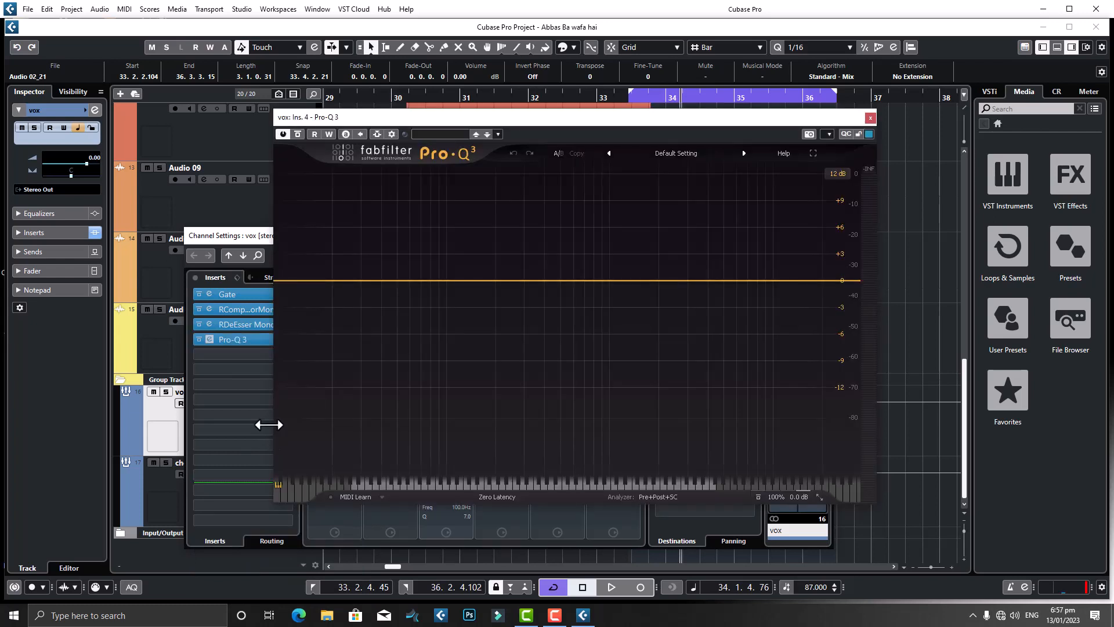
Load the Vocal preset in Pro-Q 3, audition the looped vocal, and close the plug-in window
{"action": "left_click", "coordinate": [677, 153]}
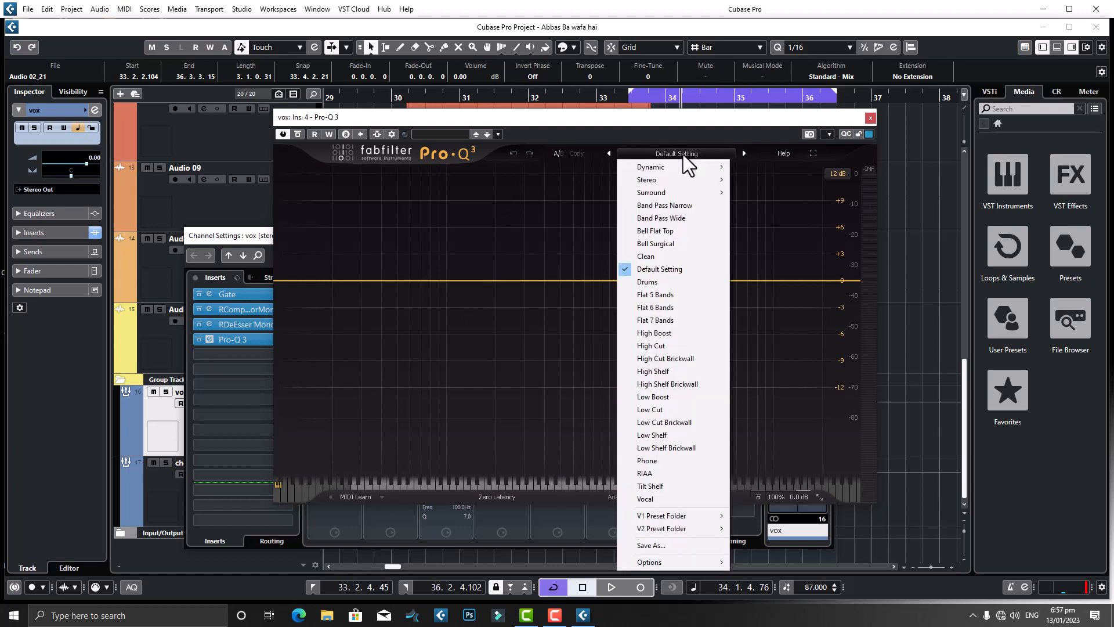
{"action": "left_click", "coordinate": [666, 500]}
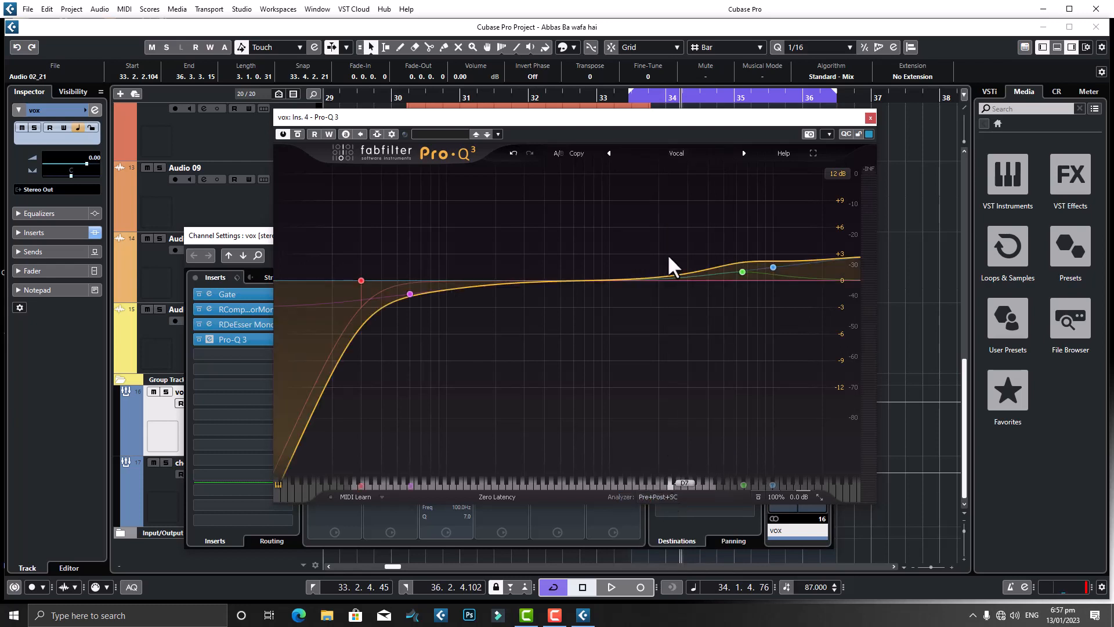
{"action": "key", "text": "space"}
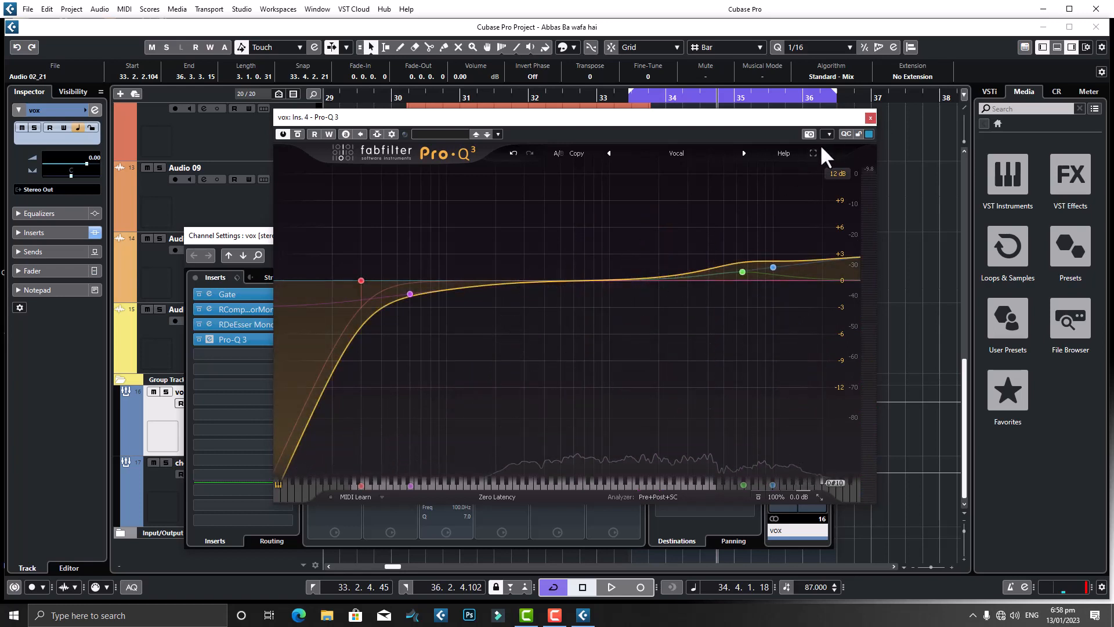
{"action": "left_click", "coordinate": [709, 154]}
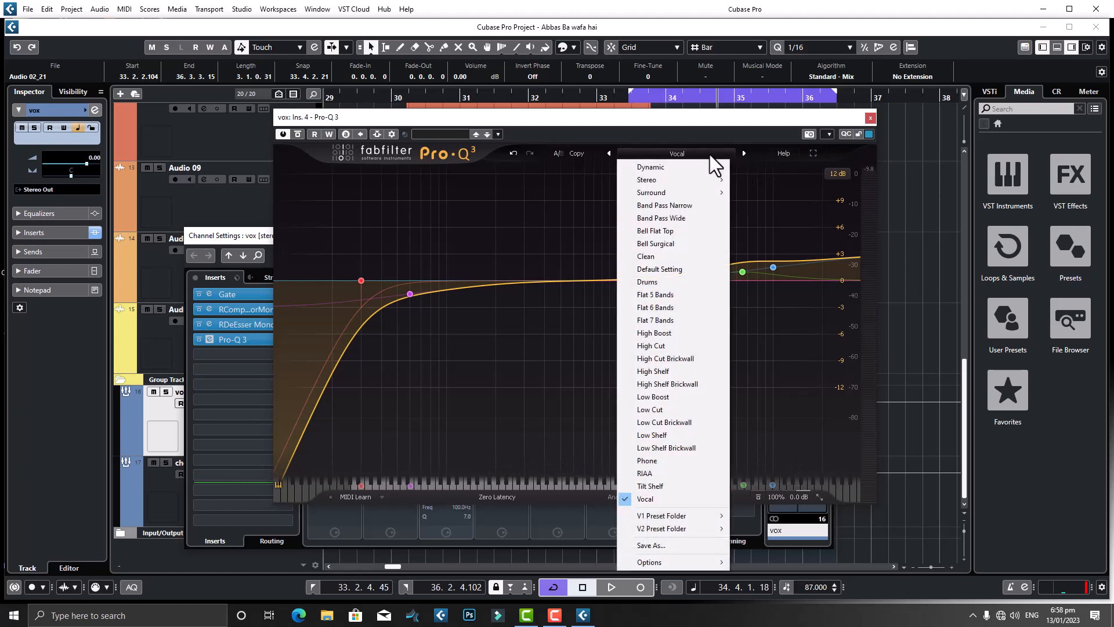
{"action": "left_click", "coordinate": [664, 500]}
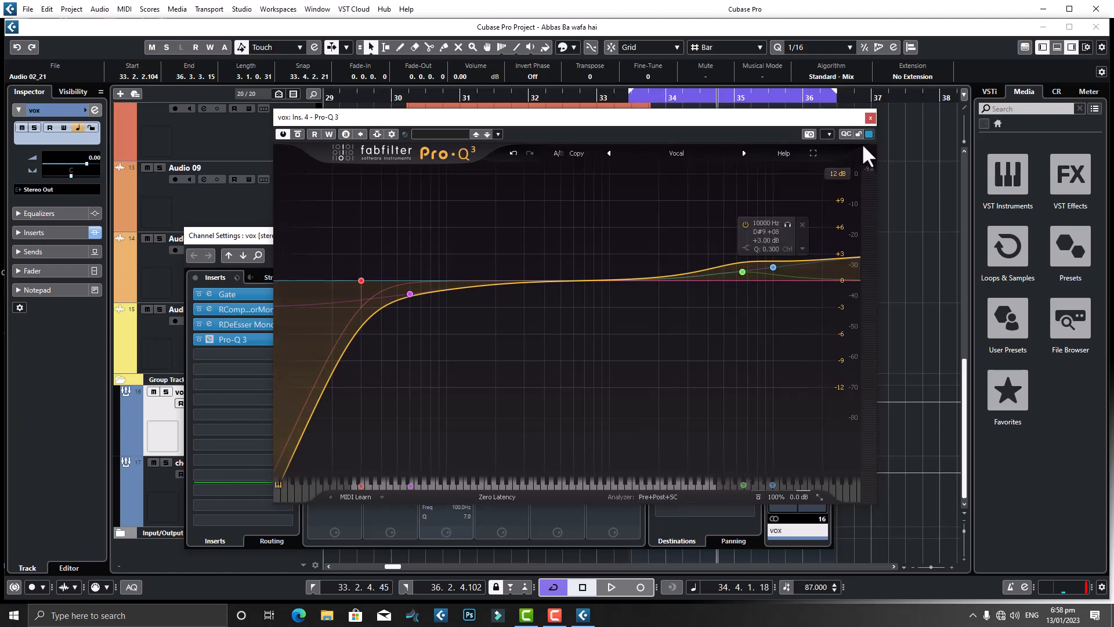
{"action": "left_click", "coordinate": [871, 118]}
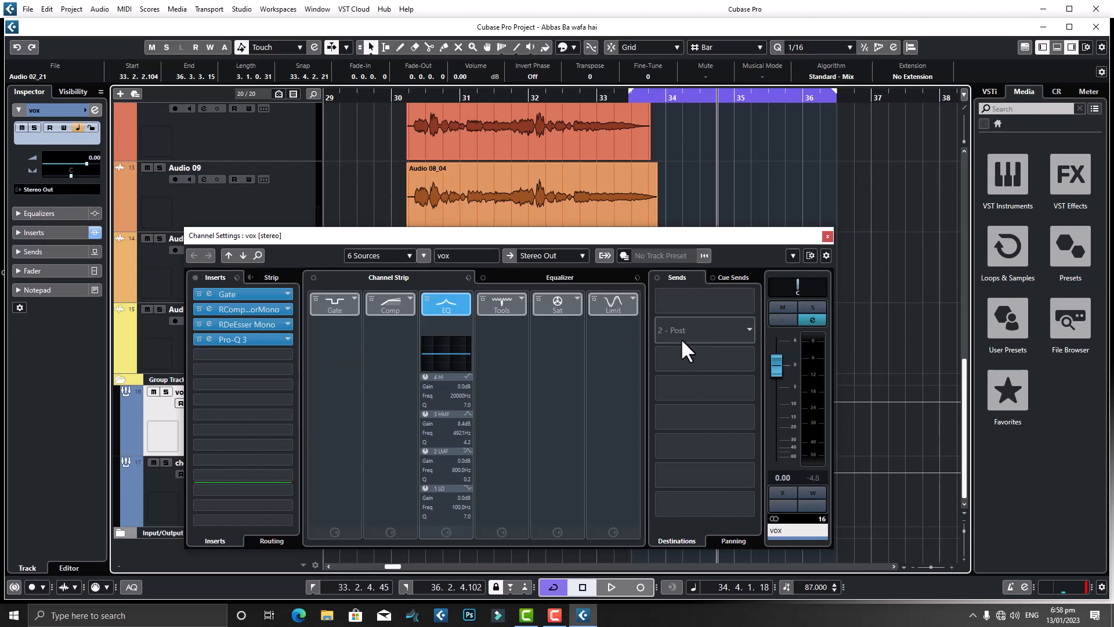
Search the plug-ins for "pro r", load FabFilter Pro-R into the vox channel's fifth insert slot, and audition the vocal
{"action": "left_click", "coordinate": [266, 355]}
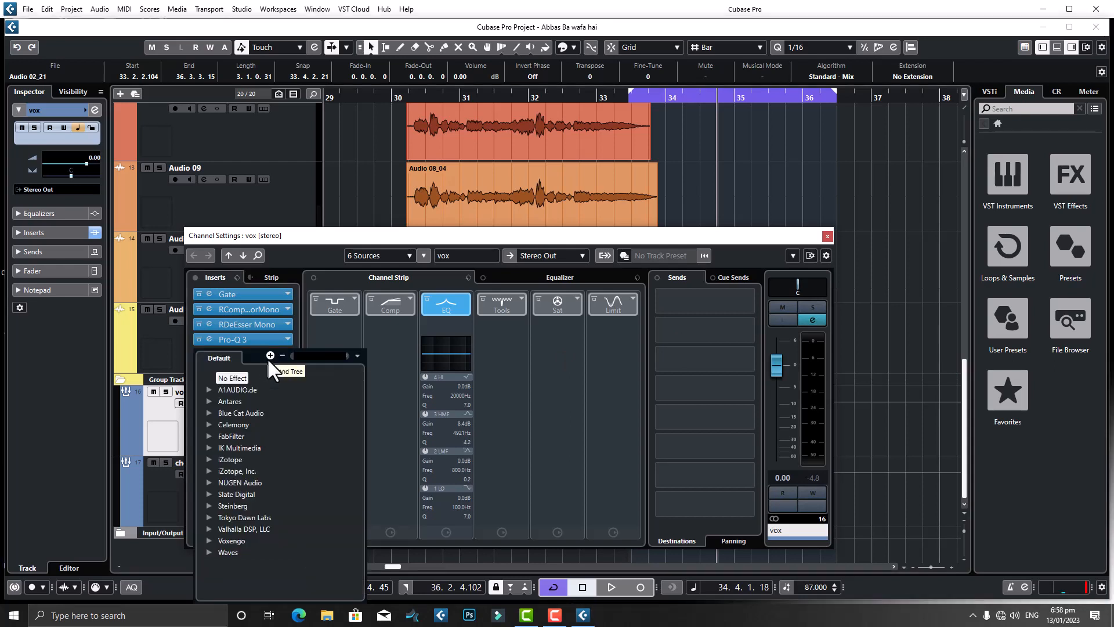
{"action": "type", "text": "pro r"}
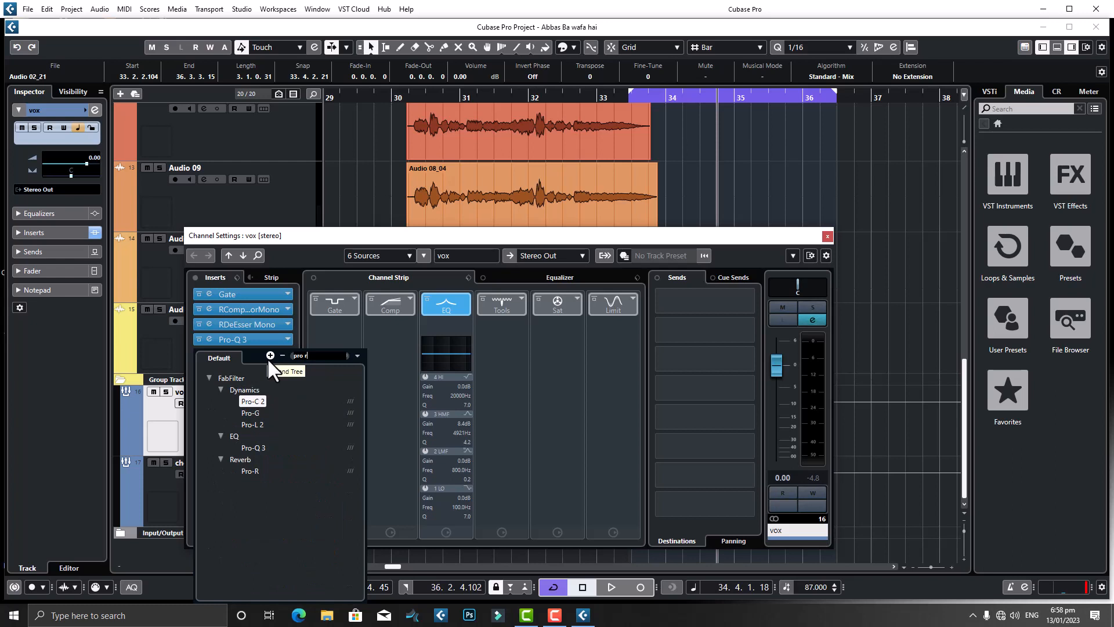
{"action": "left_click", "coordinate": [259, 468]}
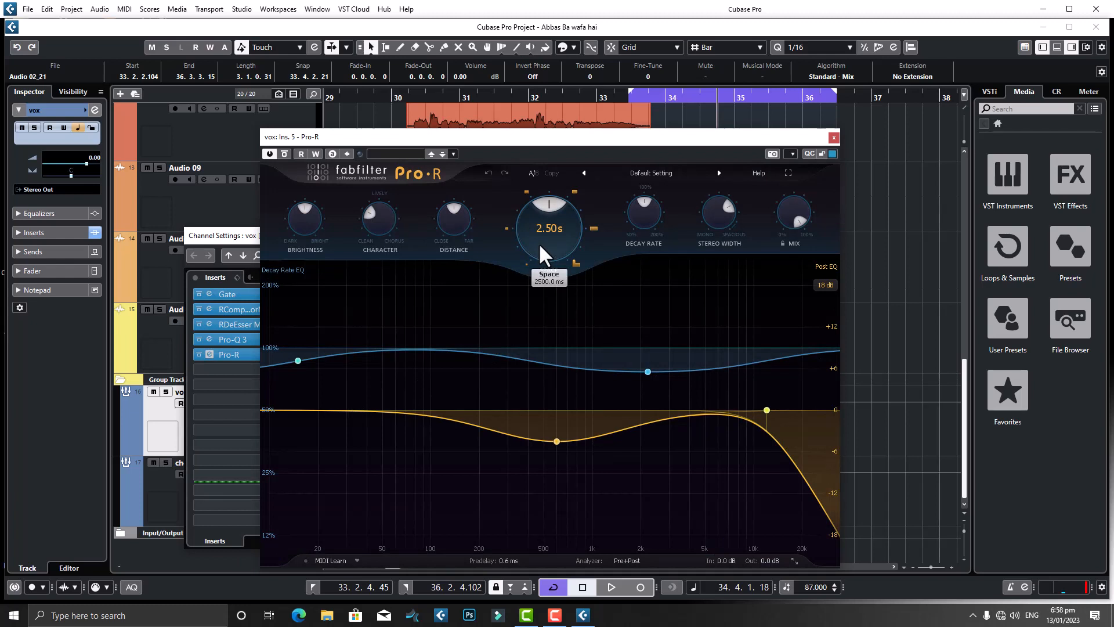
{"action": "key", "text": "space"}
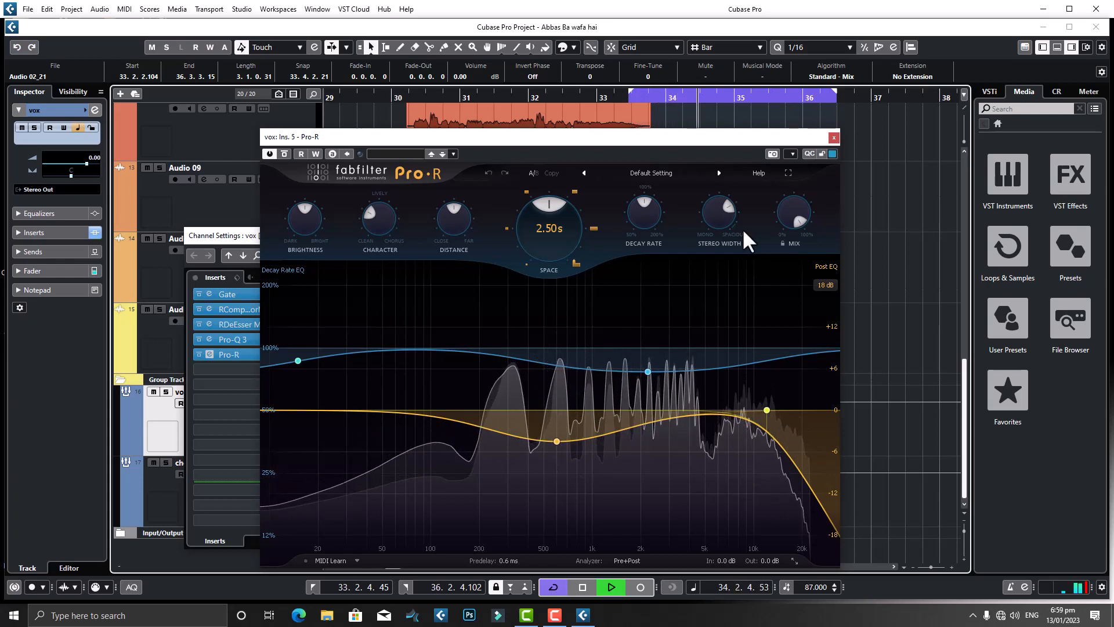
{"action": "key", "text": "space"}
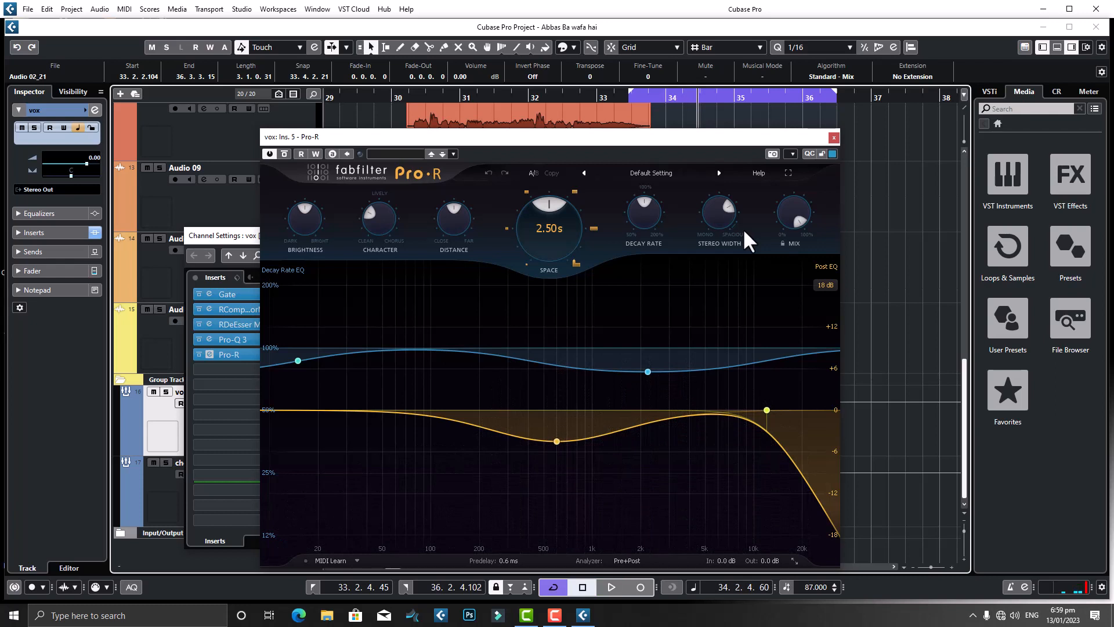
Lower the Pro-R reverb's mix considerably, audition the looped vocal, and close the plug-in window
{"action": "mouse_move", "coordinate": [781, 217]}
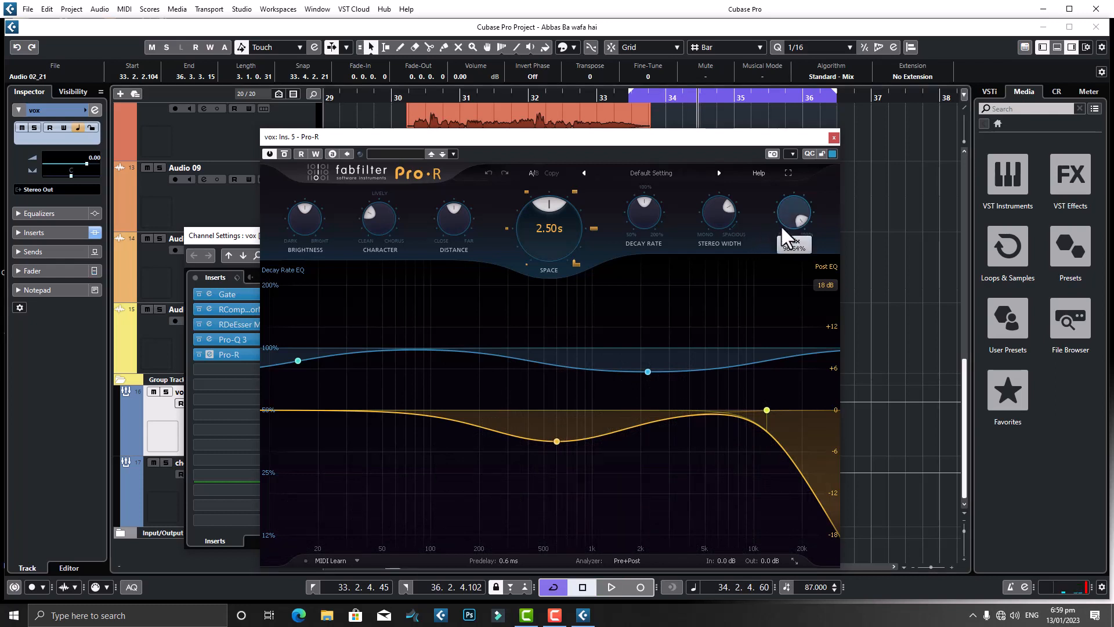
{"action": "left_click_drag", "start_coordinate": [782, 227], "coordinate": [773, 343]}
{"action": "key", "text": "space"}
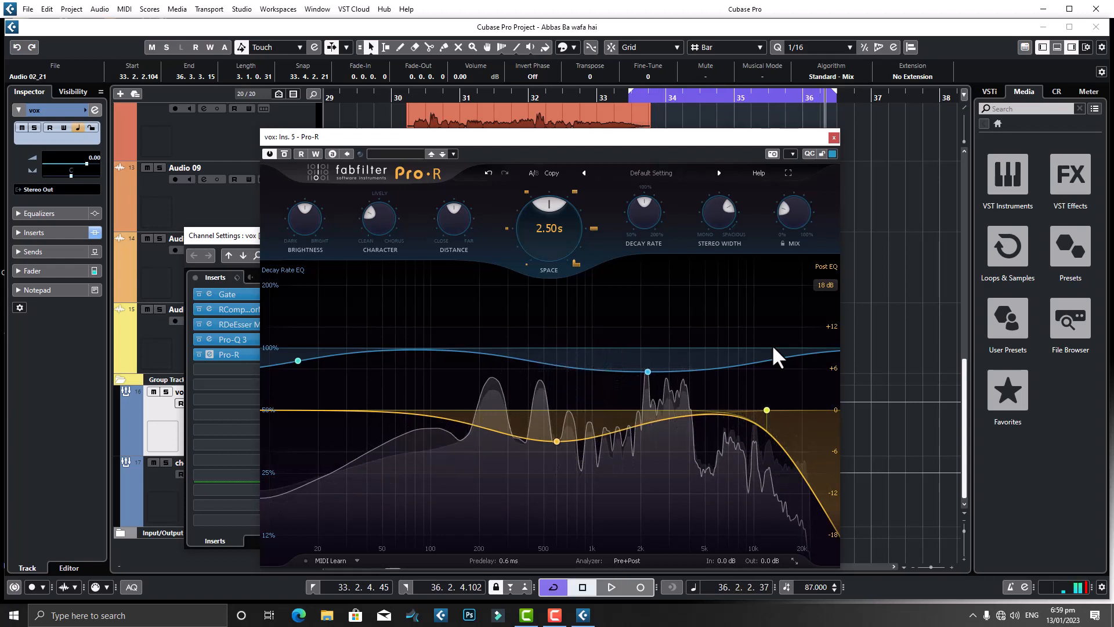
{"action": "key", "text": "space"}
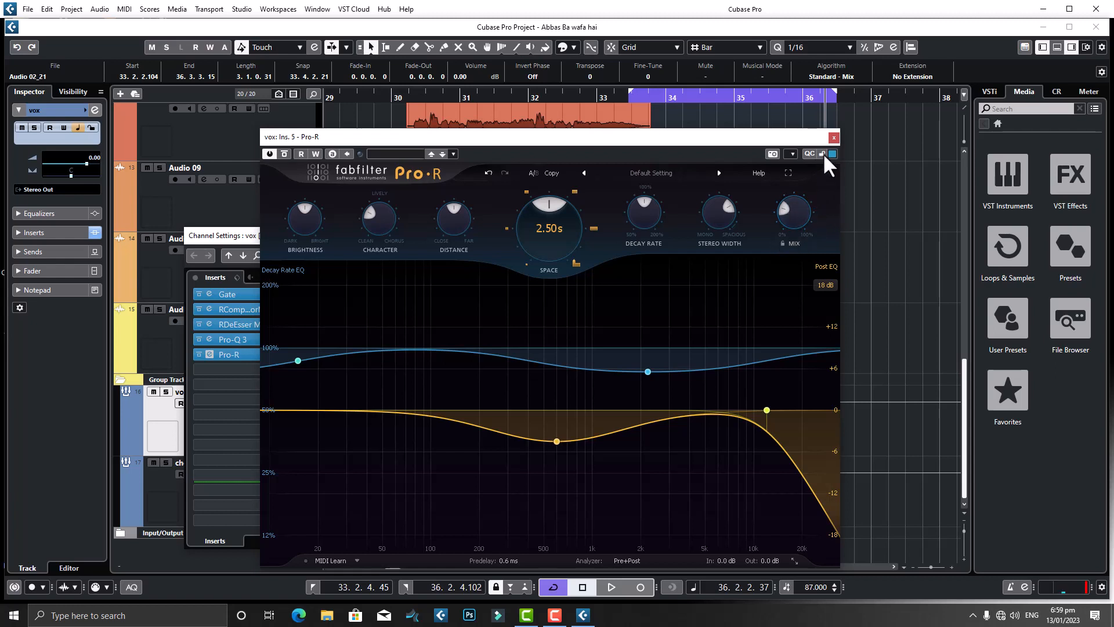
{"action": "left_click", "coordinate": [834, 138]}
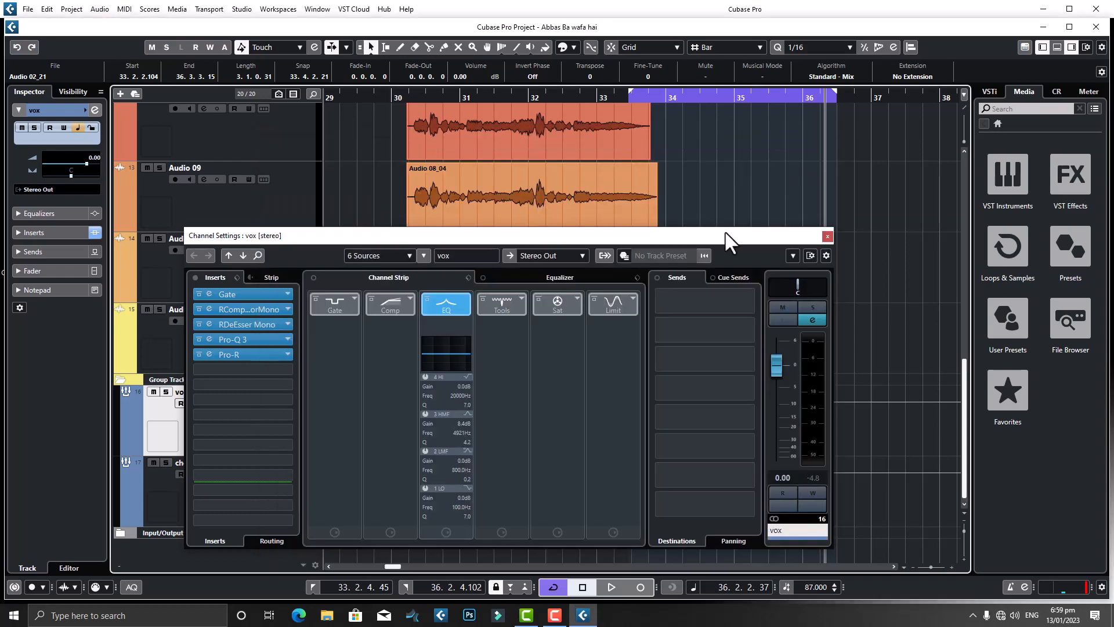
Search the plug-ins for "ping" and load PingPongDelay into the sixth insert slot of the vox channel
{"action": "left_click", "coordinate": [264, 369]}
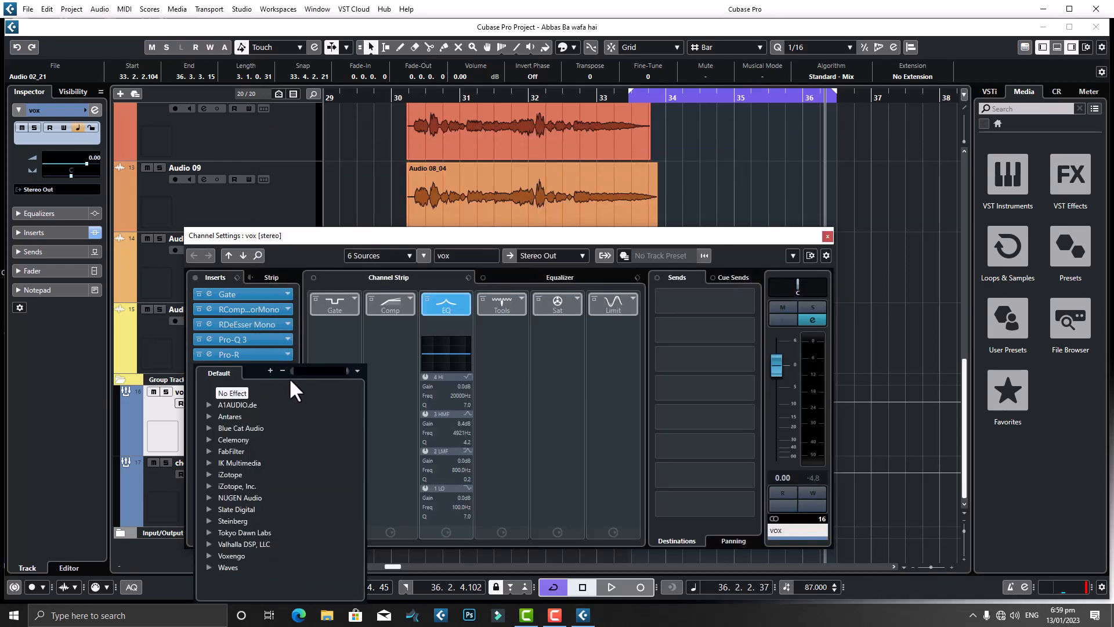
{"action": "type", "text": "ping"}
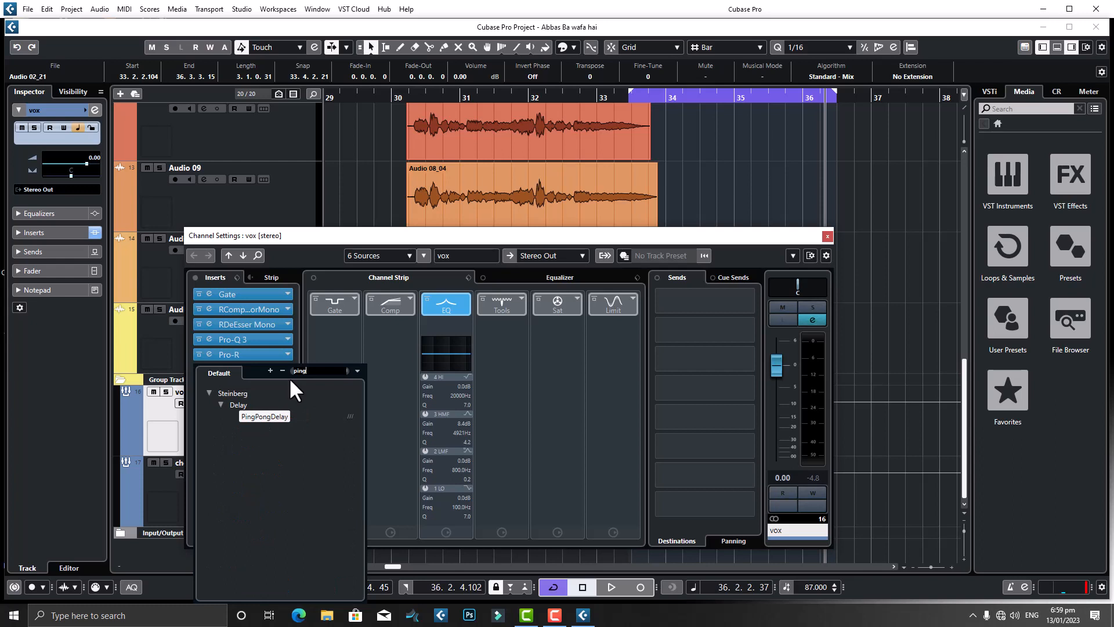
{"action": "left_click", "coordinate": [273, 414]}
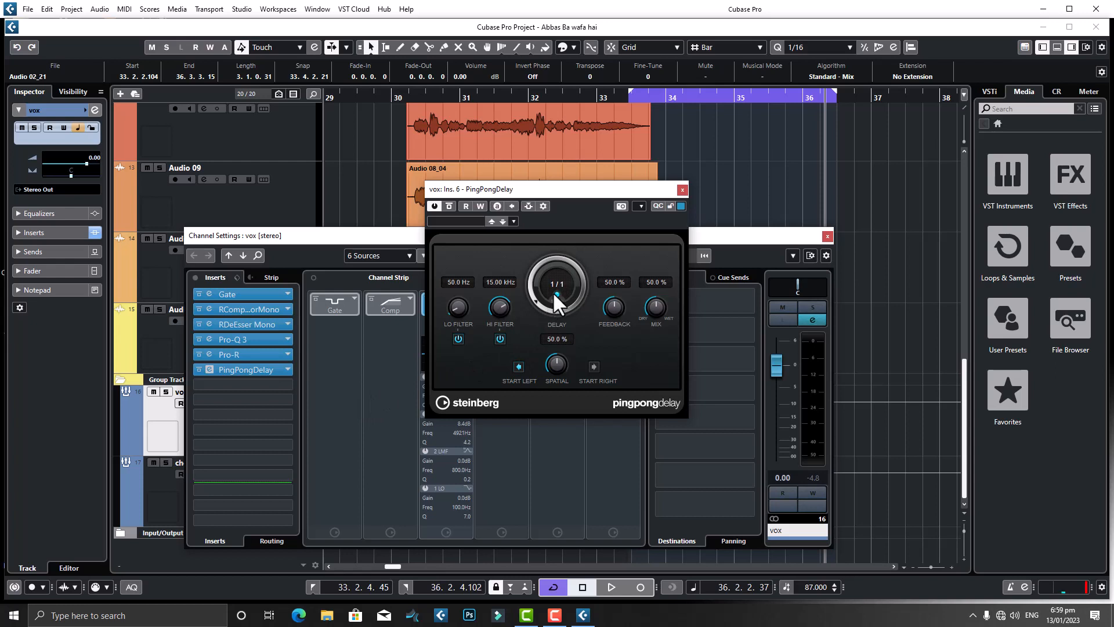
Set PingPongDelay to a 1/4 delay with 15% feedback and a lower mix, and play the vocal from the loop's start
{"action": "scroll", "coordinate": [555, 293], "scroll_direction": "down", "scroll_amount": 5}
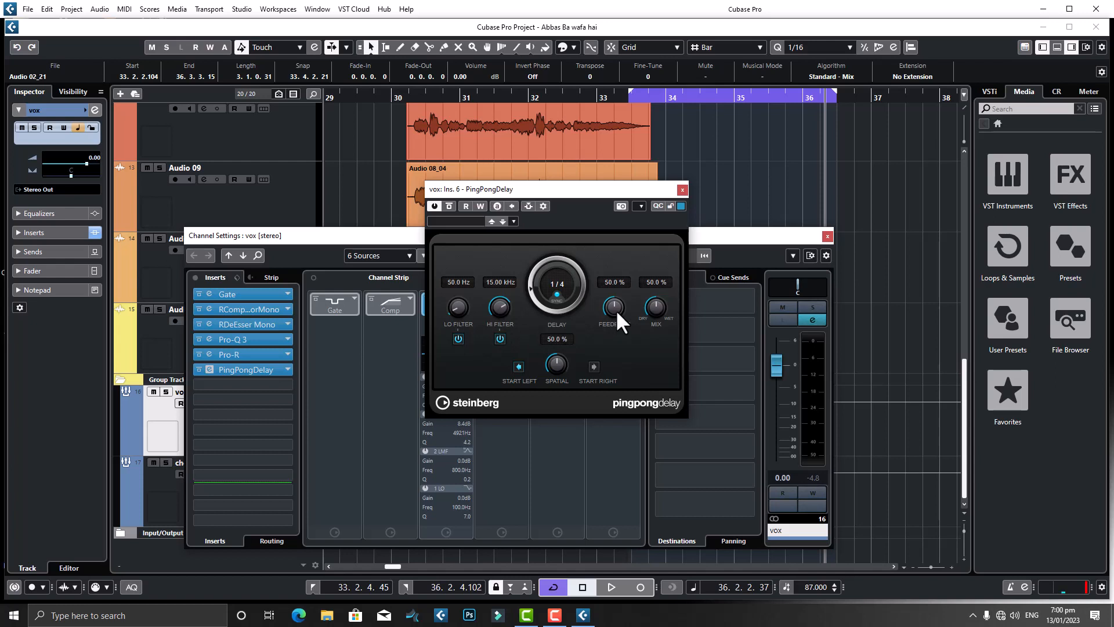
{"action": "left_click_drag", "start_coordinate": [613, 347], "coordinate": [614, 348]}
{"action": "type", "text": "15.0"}
{"action": "left_click_drag", "start_coordinate": [652, 329], "coordinate": [652, 346]}
{"action": "left_click", "coordinate": [682, 190]}
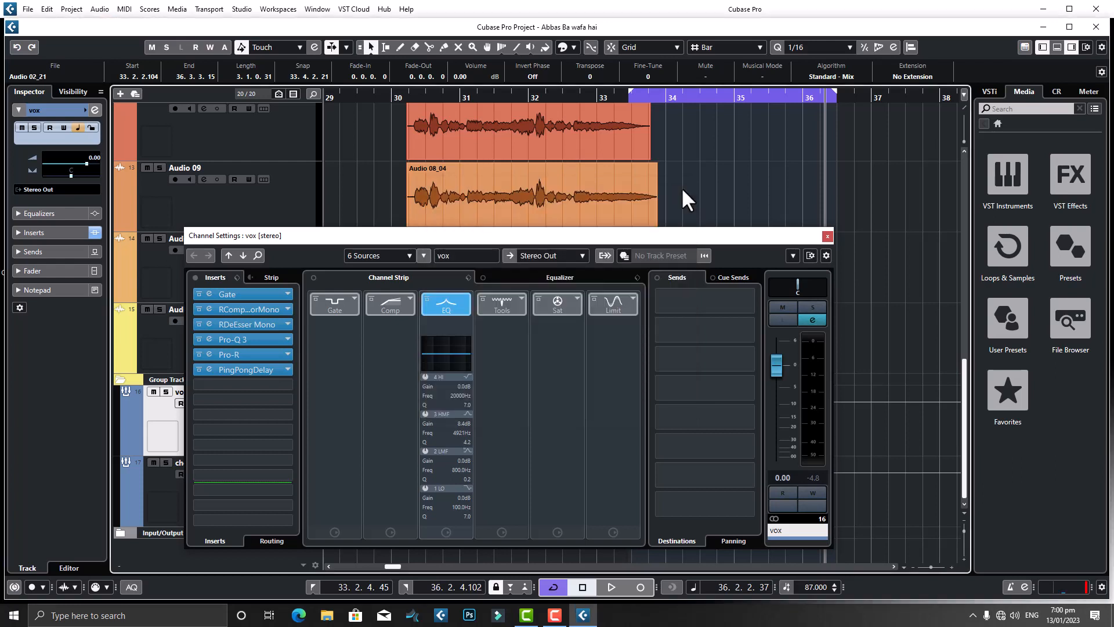
{"action": "double_click", "coordinate": [639, 96]}
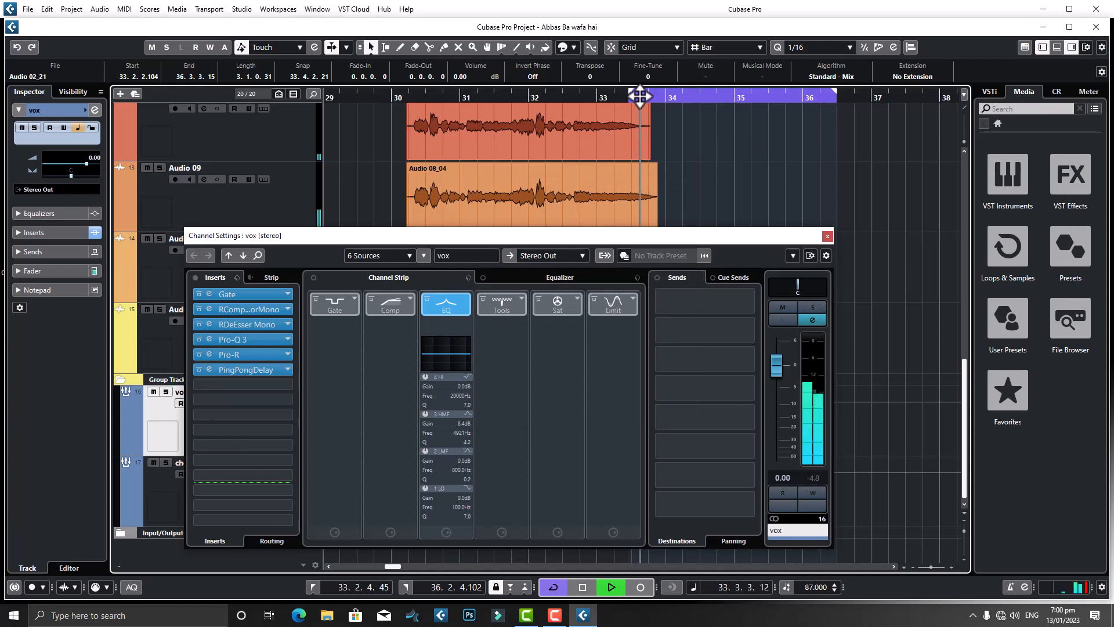